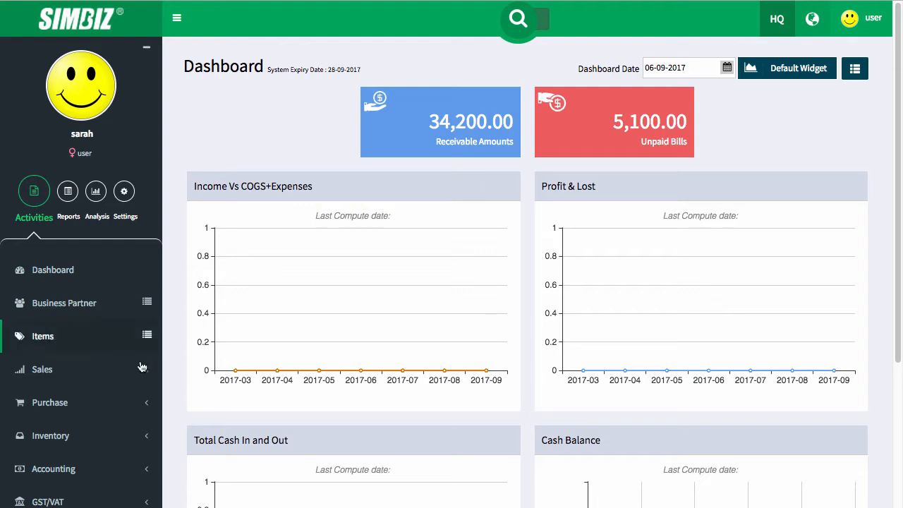
- Open new Payment Voucher PV 00001, check existing voucher numbers, and enter an Others payee's name
left_click(105, 403)
scroll(83, 446, "down", 1)
scroll(82, 446, "down", 3)
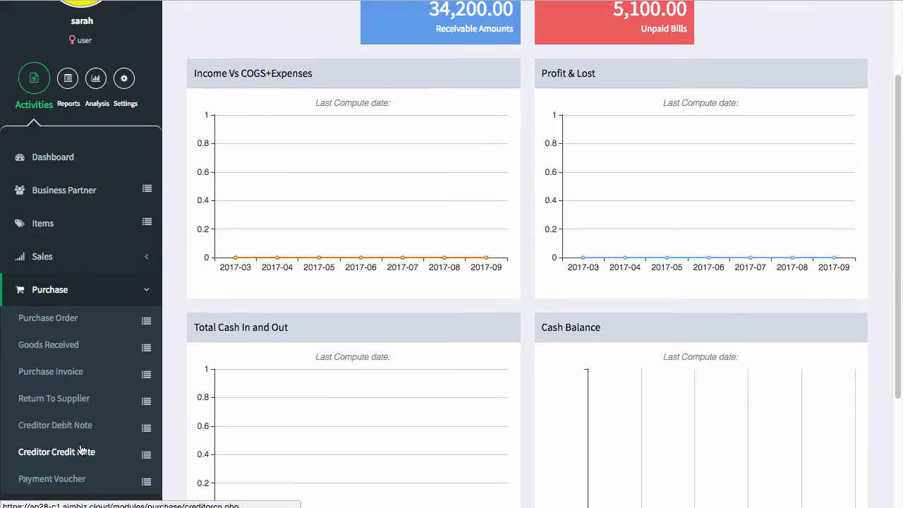
scroll(78, 451, "down", 1)
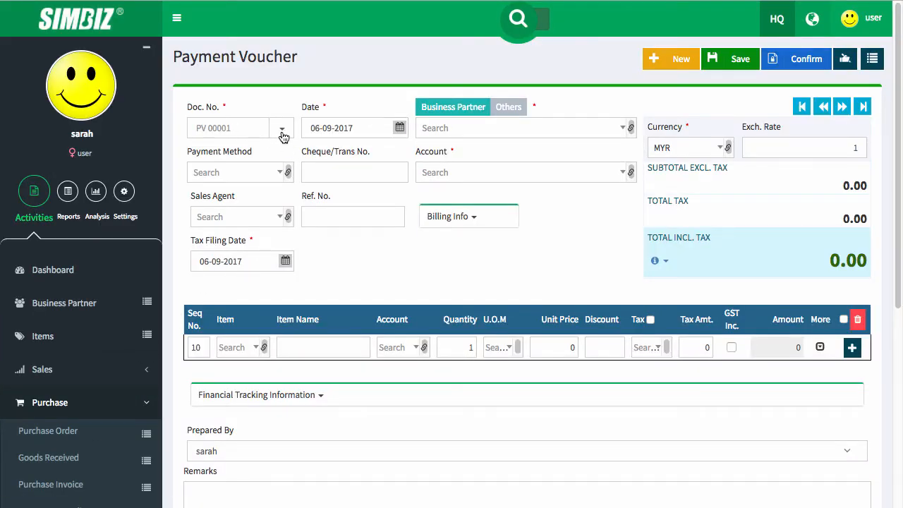
left_click(282, 131)
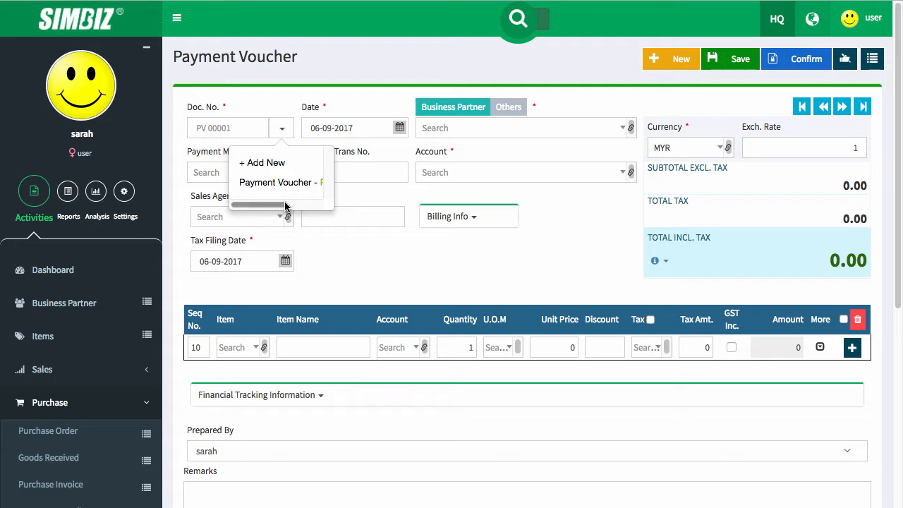
left_click_drag(283, 206, 251, 206)
scroll(270, 186, "down", 1)
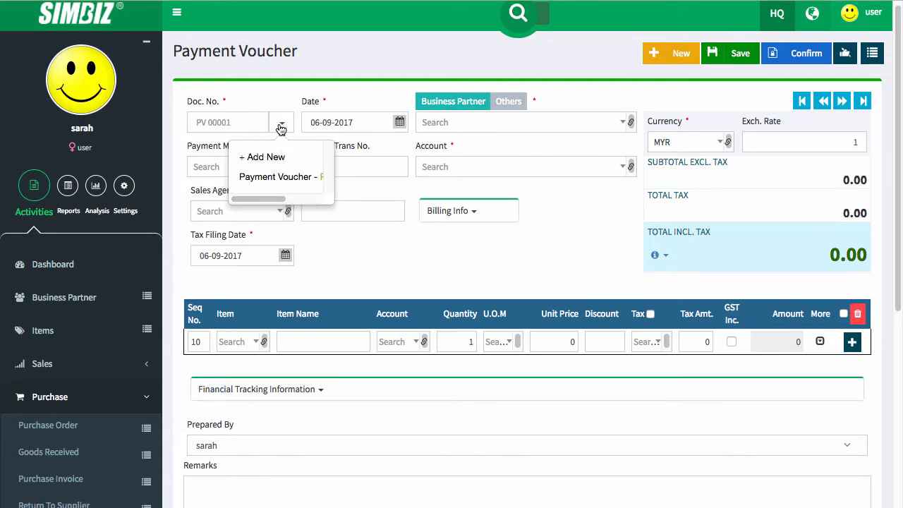
left_click(282, 131)
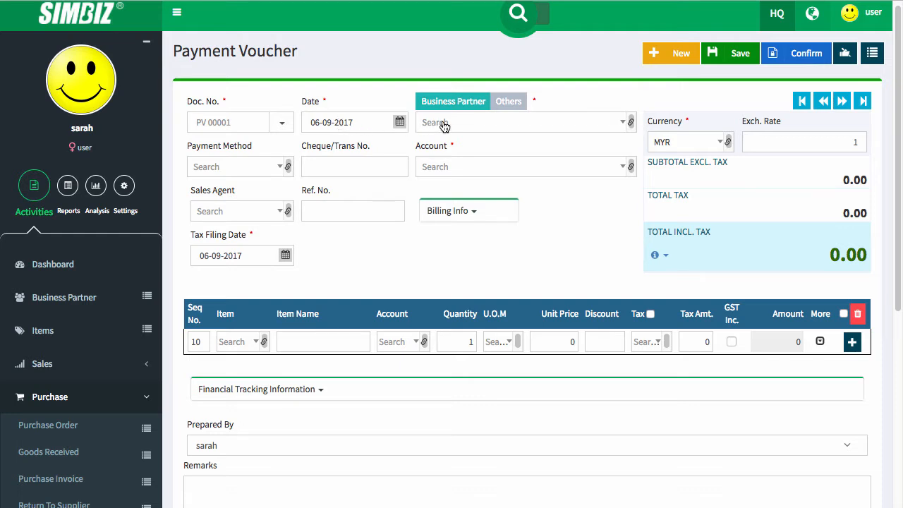
left_click(515, 104)
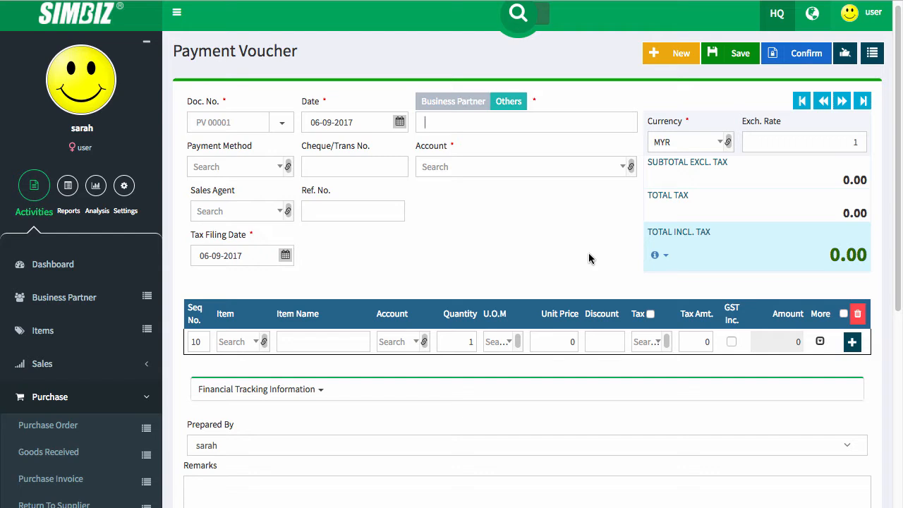
- Set payment method Cash, paying account 11-3001 Petty Cash, and sales agent S001
left_click(261, 169)
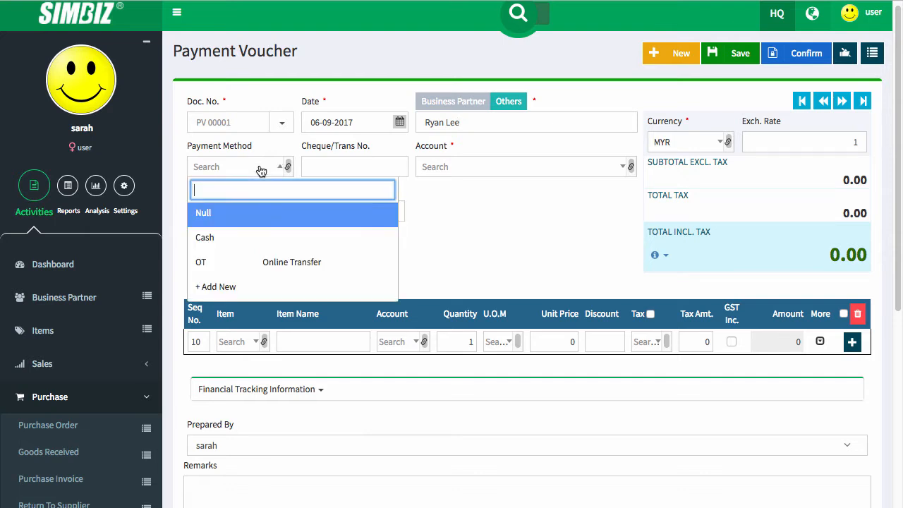
left_click(270, 243)
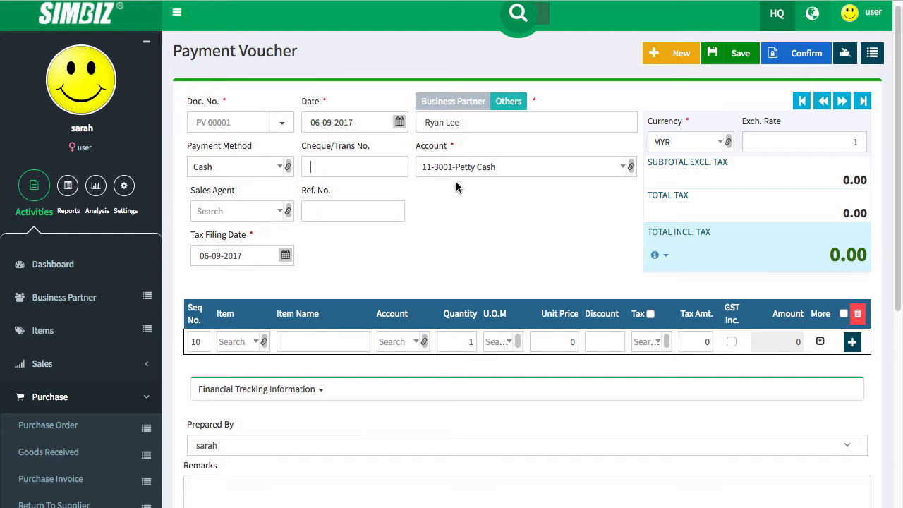
left_click(486, 176)
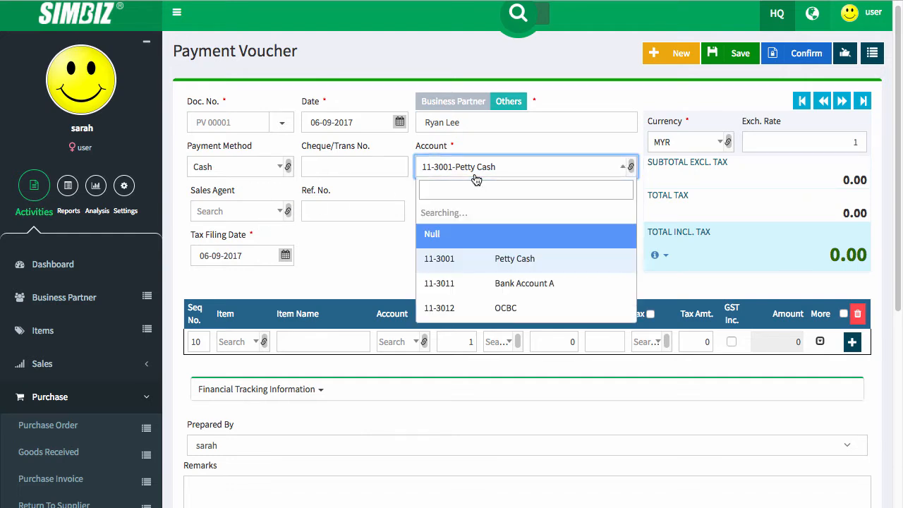
left_click(365, 274)
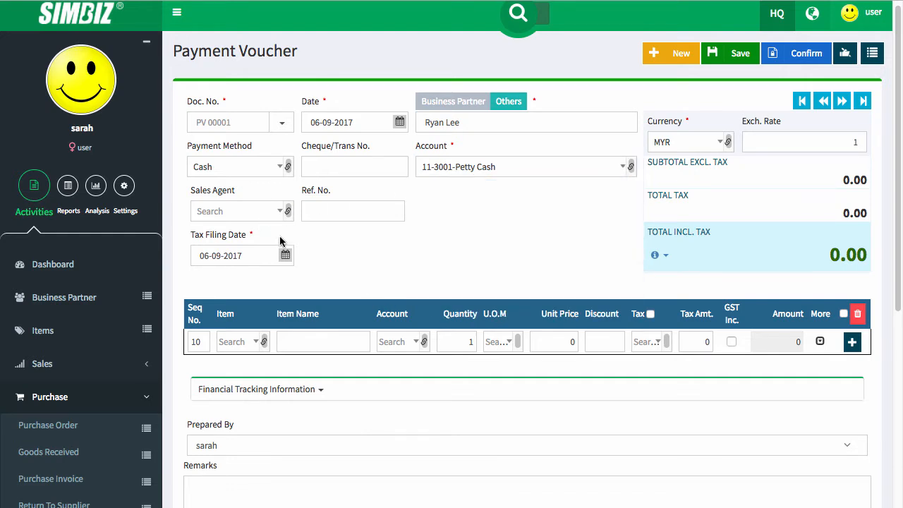
left_click(263, 214)
left_click(264, 285)
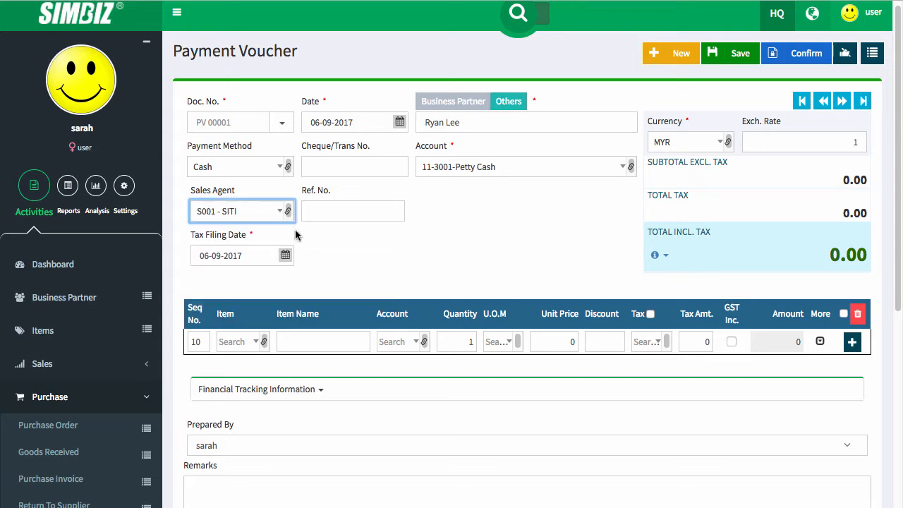
left_click(321, 212)
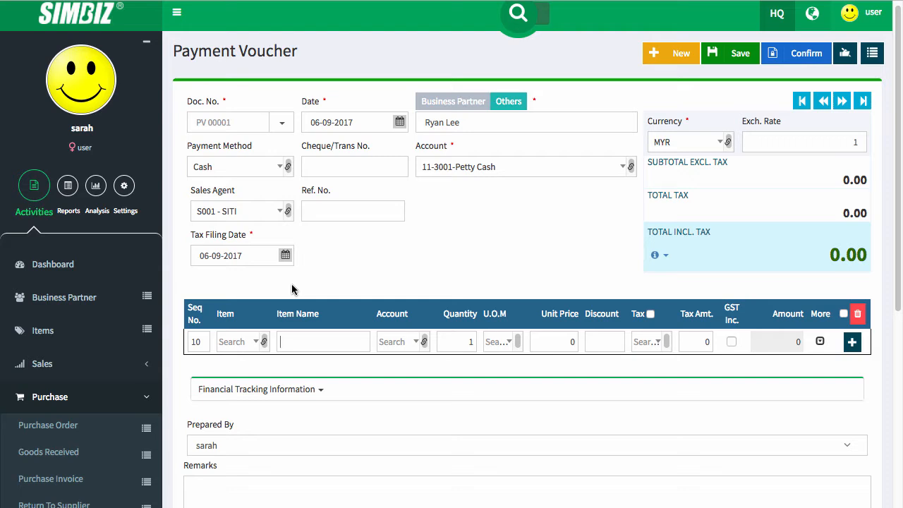
- Enter a Leadership Training line on account 51-0020 Purchase, measured in Unit
type("Kea")
type("dse")
type("shipp")
type("Training")
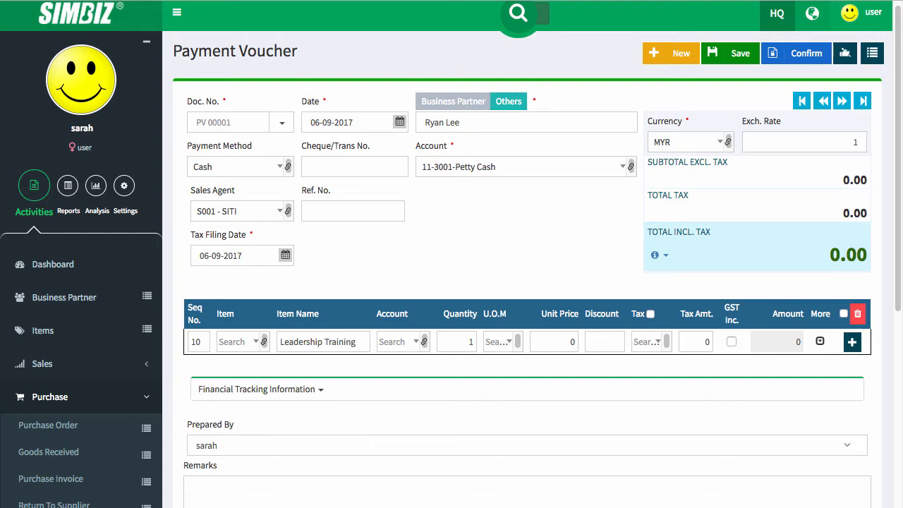
left_click(395, 341)
type("p")
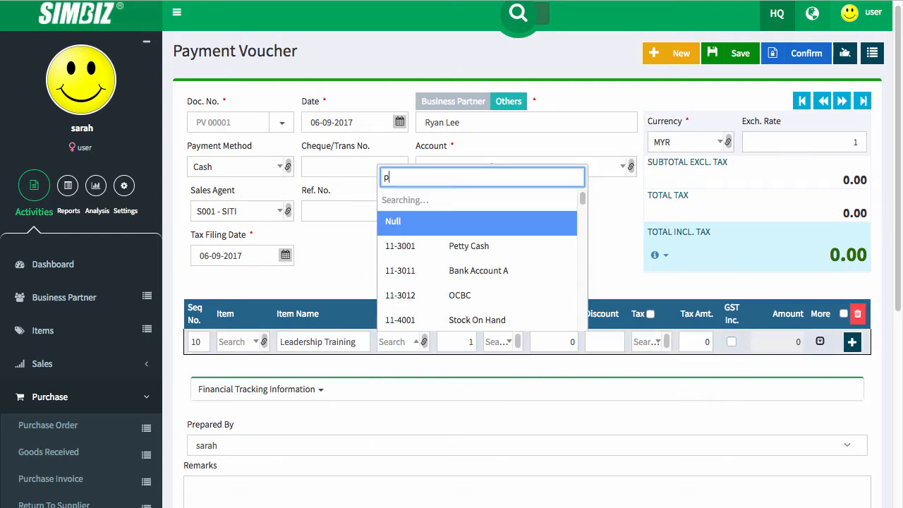
type("urc")
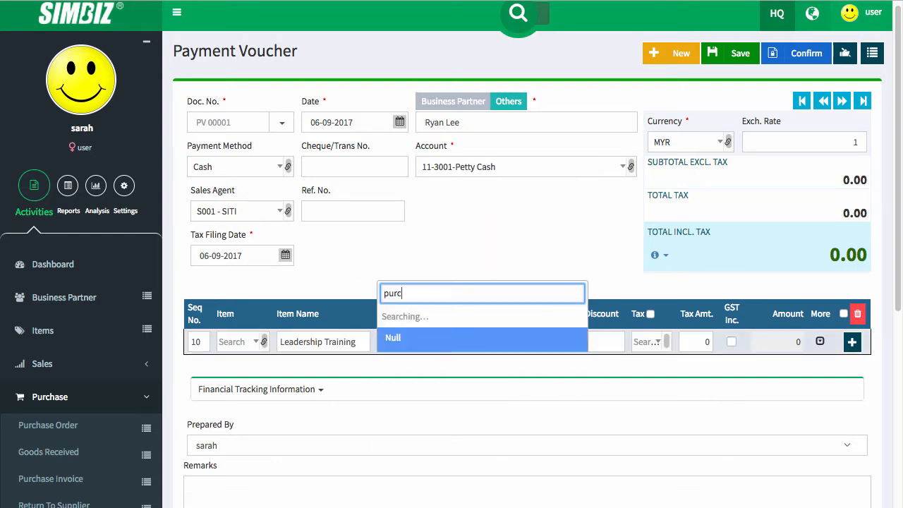
left_click(431, 318)
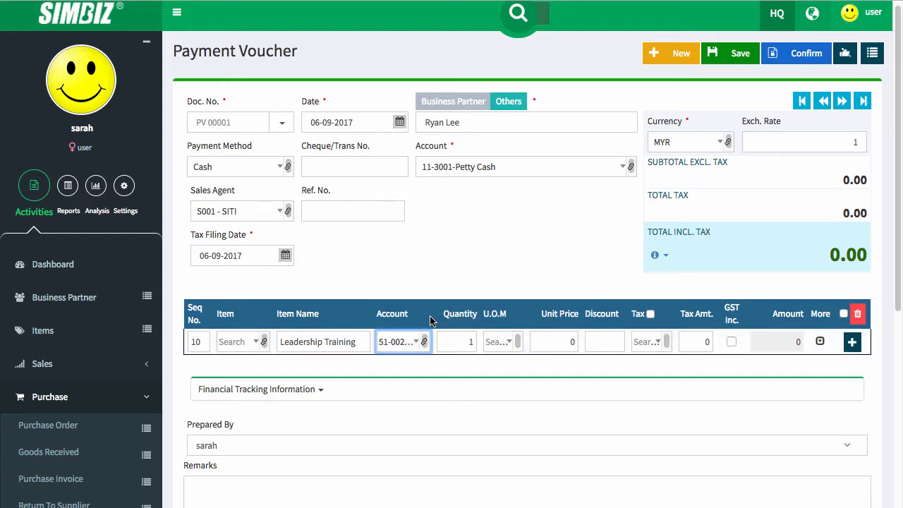
left_click(502, 342)
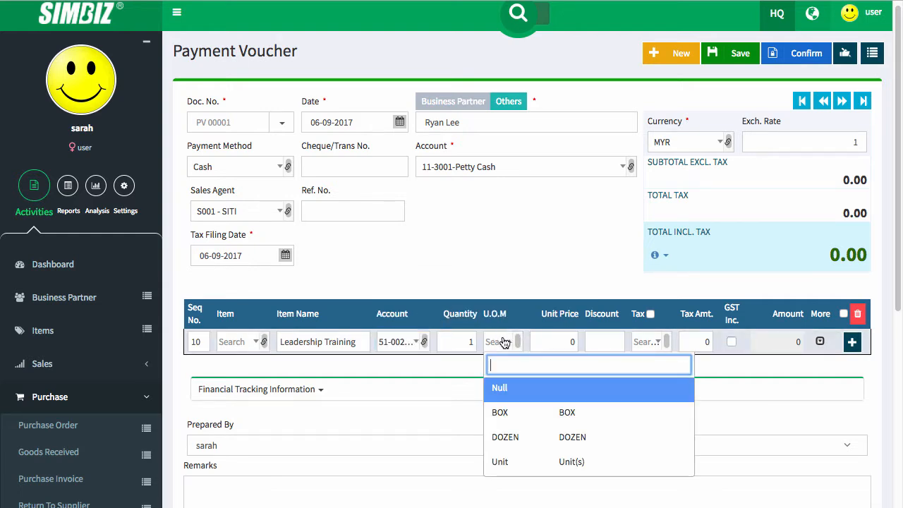
left_click(522, 462)
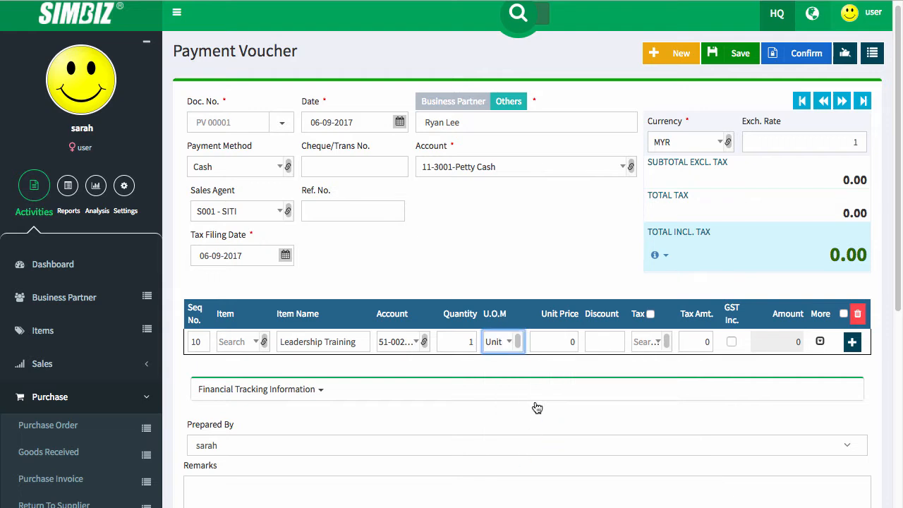
- Give the line unit price 2,500 with TX 6% tax, GST-inclusive, and commit it
left_click(568, 344)
type("25")
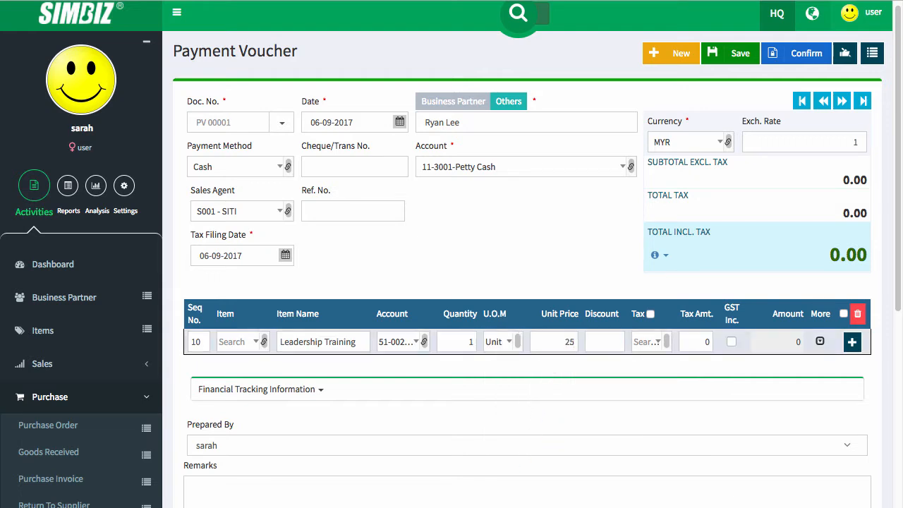
type("00")
left_click(651, 344)
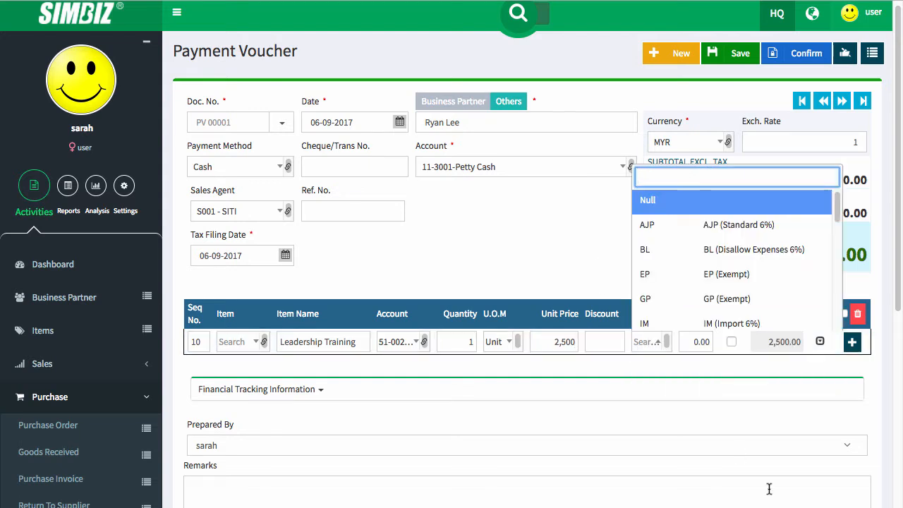
type("TX")
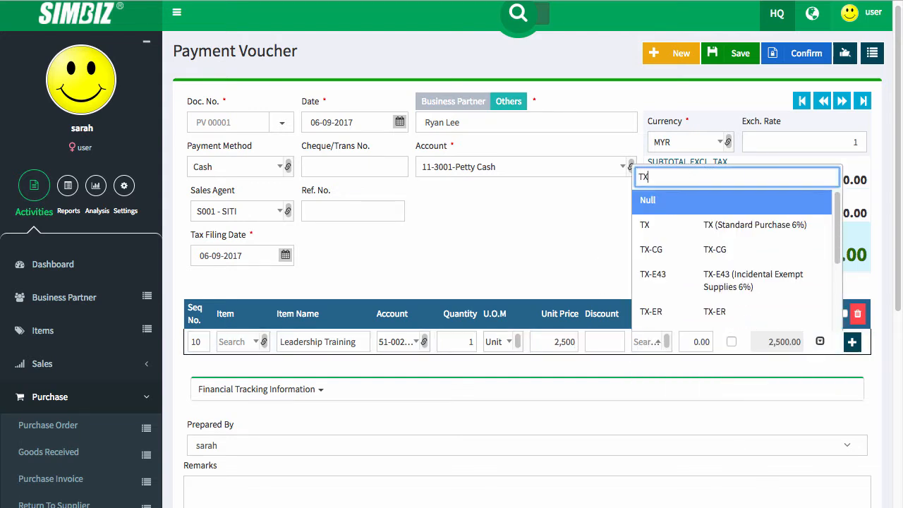
left_click(761, 227)
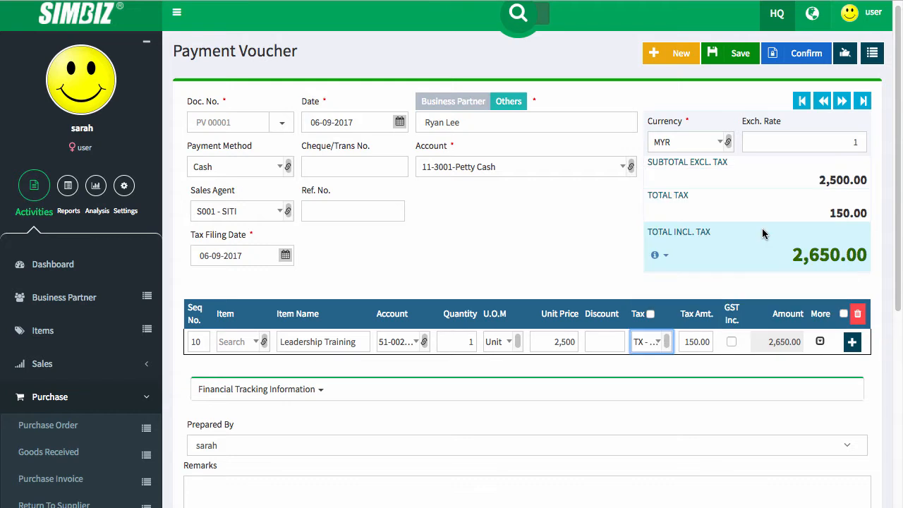
left_click(731, 342)
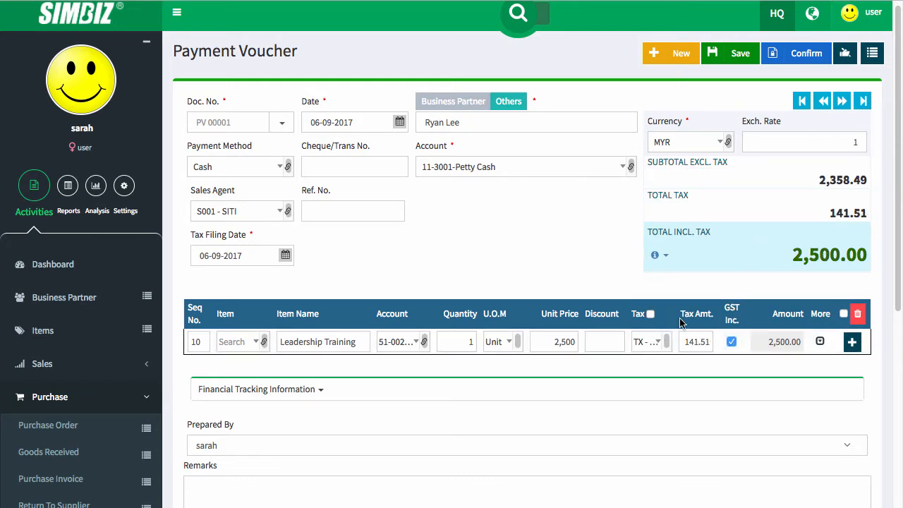
left_click(819, 342)
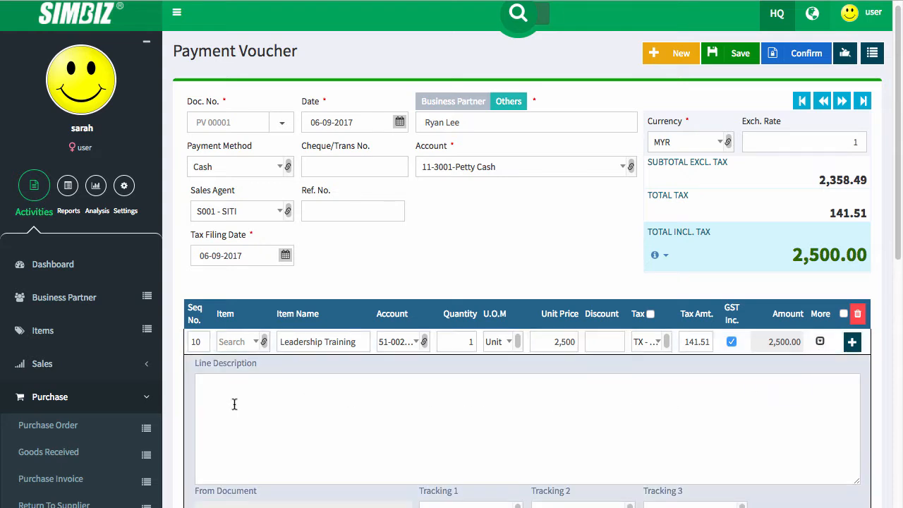
scroll(766, 431, "down", 1)
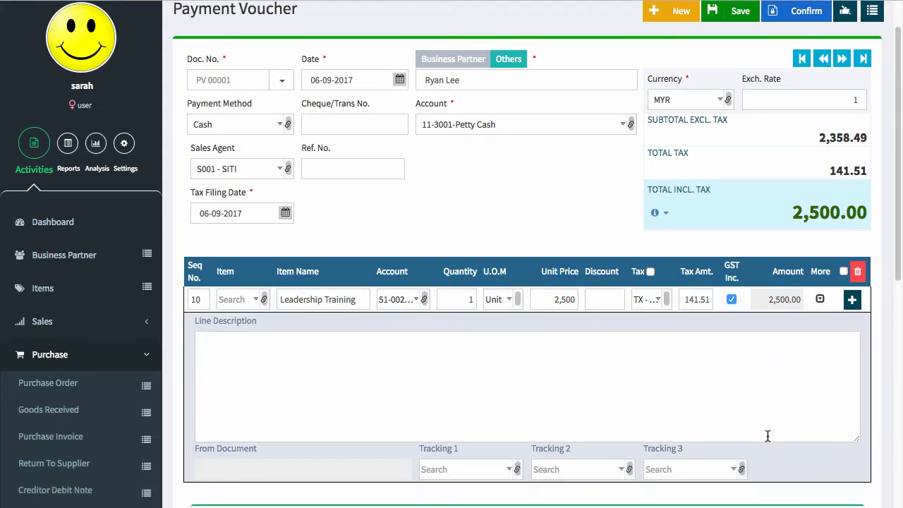
left_click(820, 299)
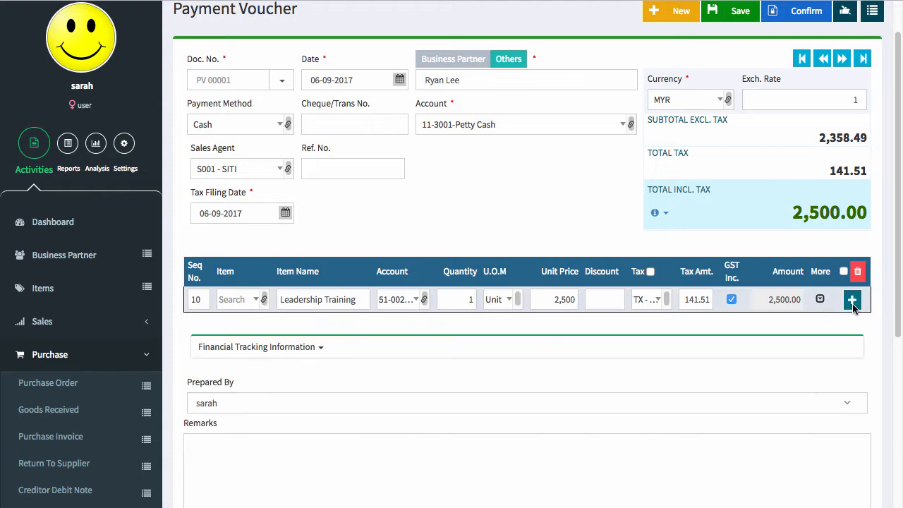
left_click(852, 301)
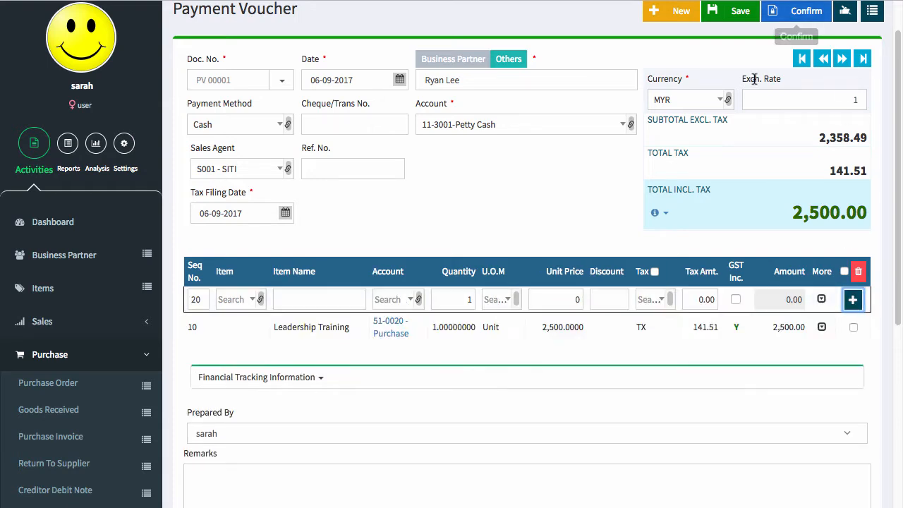
- Save PV 00001, confirm it at the OK prompt, and bring up the Print Document dialog
scroll(754, 79, "up", 1)
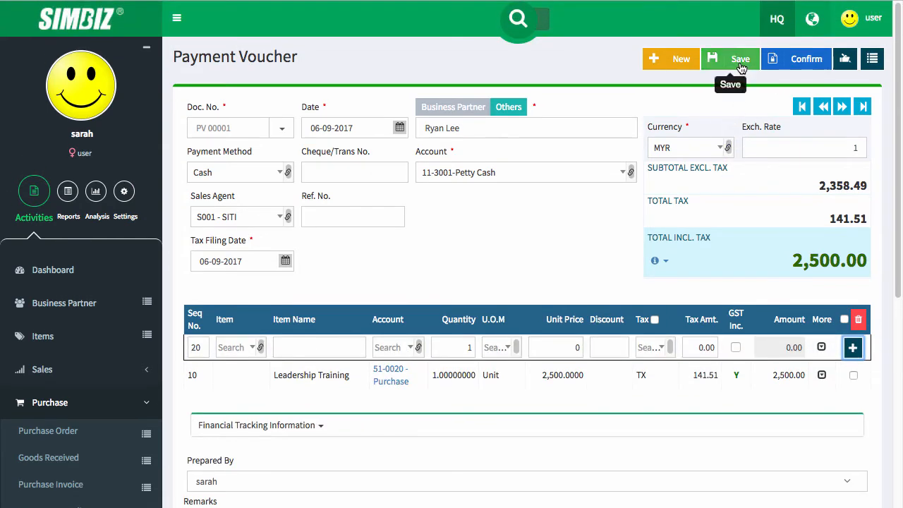
left_click(740, 62)
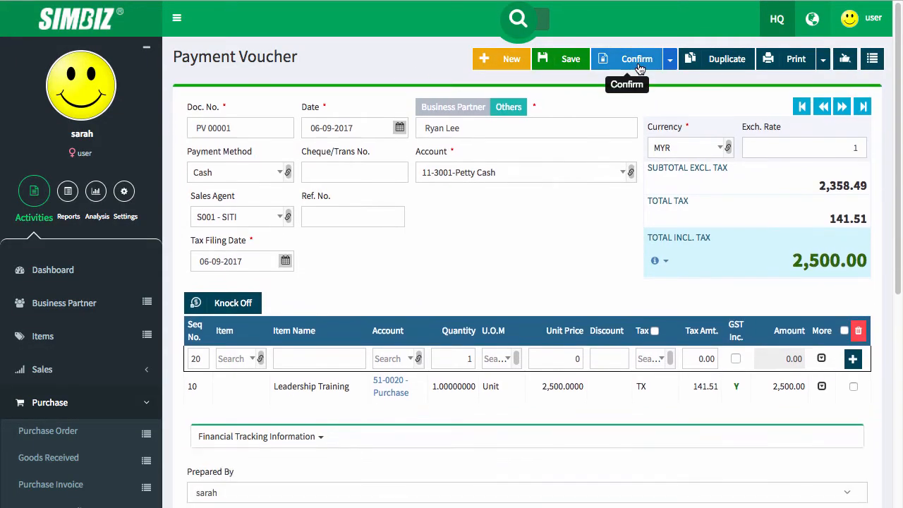
left_click(639, 67)
left_click(631, 90)
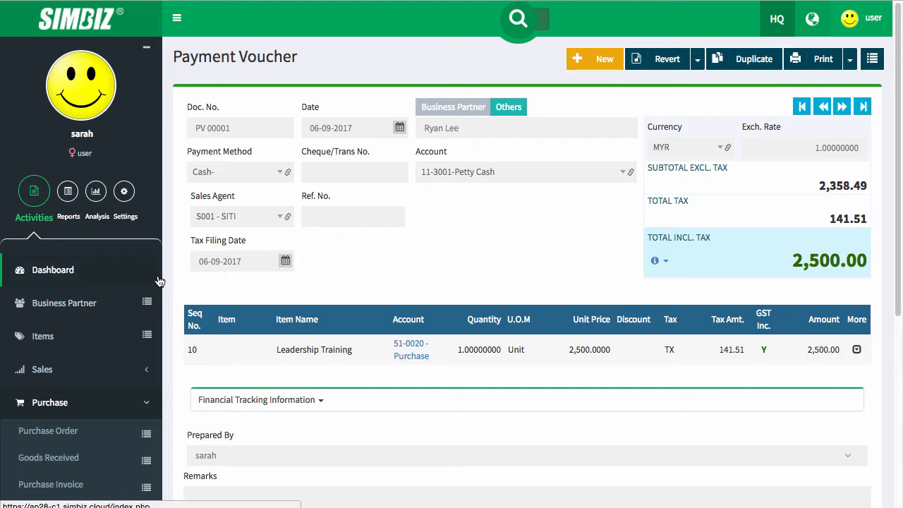
left_click(817, 62)
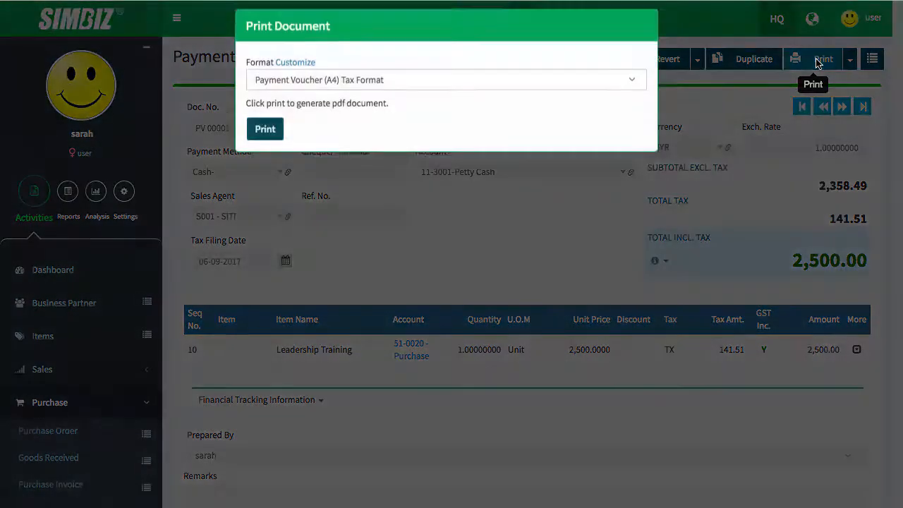
- Print PV 00001 in Payment Voucher (A4) Tax Format and scroll through the PDF
left_click(371, 92)
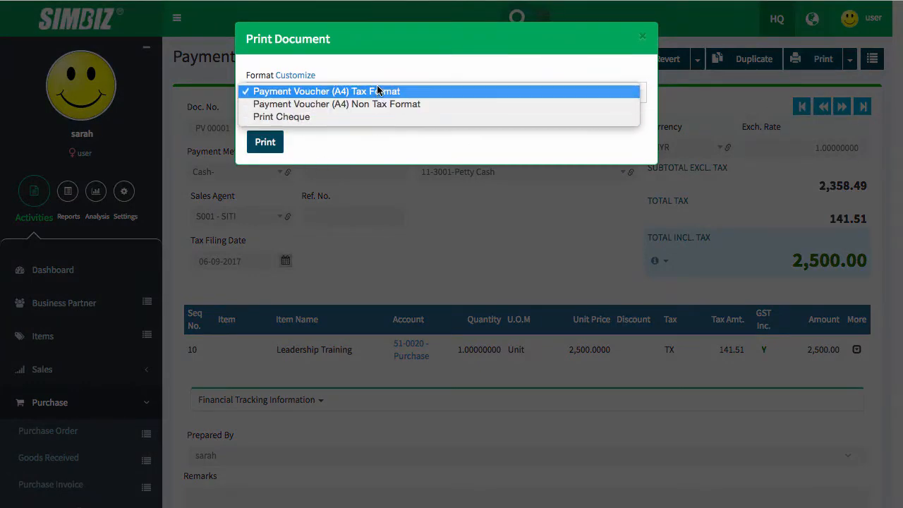
left_click(323, 150)
left_click(280, 144)
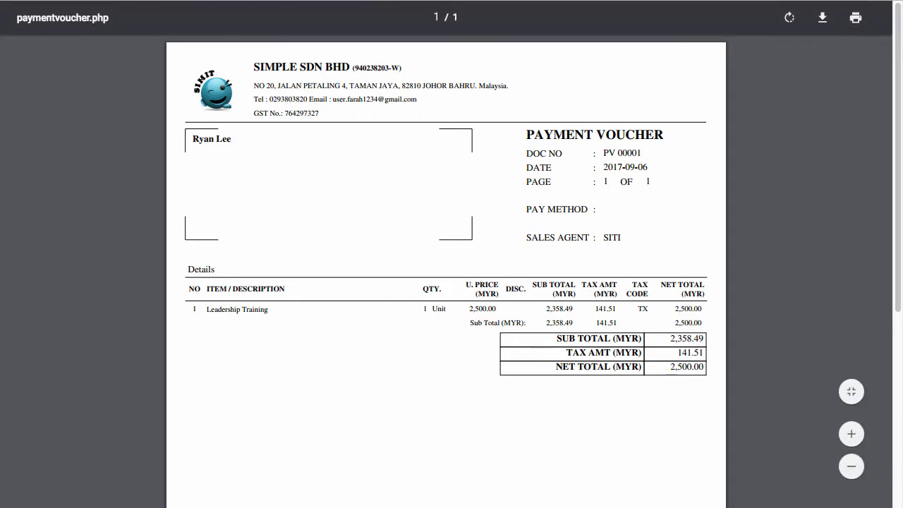
scroll(283, 156, "down", 5)
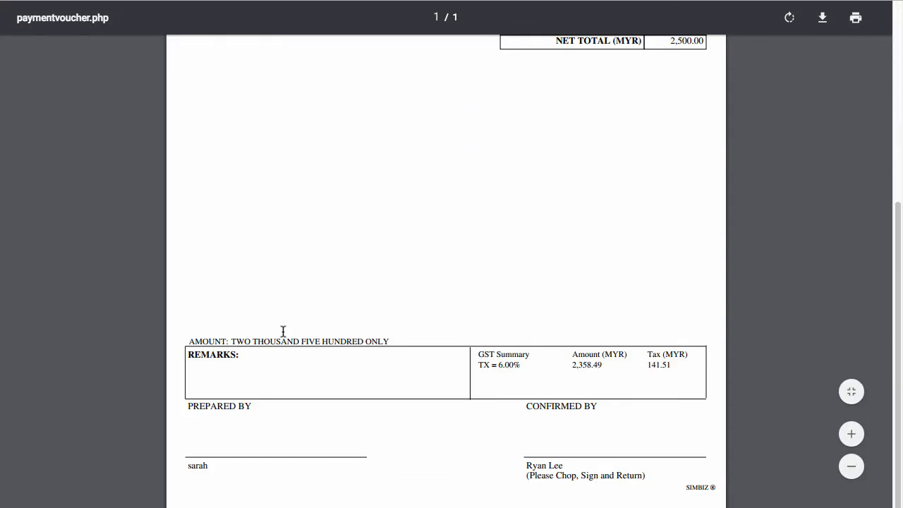
scroll(283, 331, "up", 5)
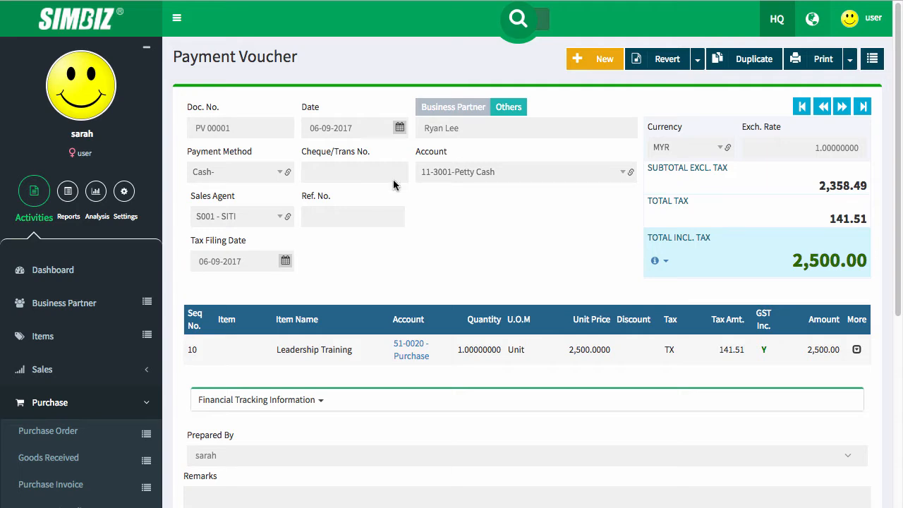
scroll(57, 405, "down", 2)
left_click(58, 401)
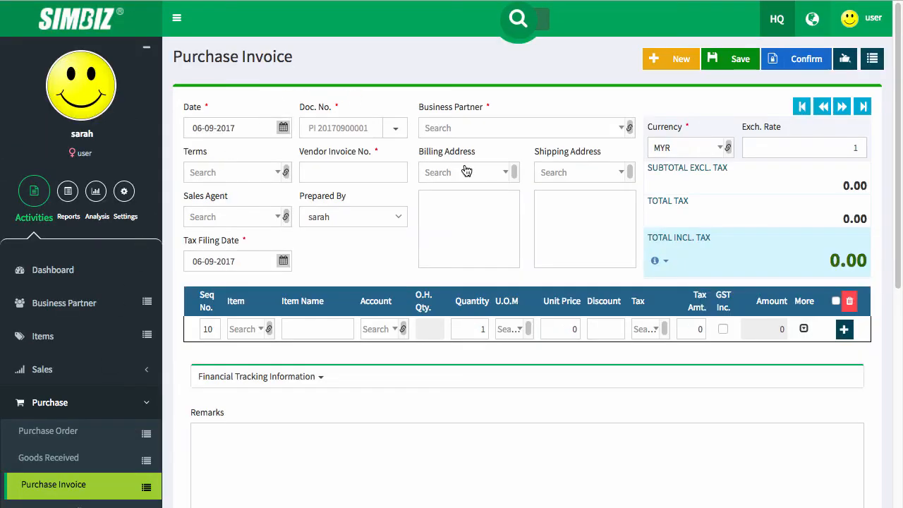
scroll(466, 175, "down", 1)
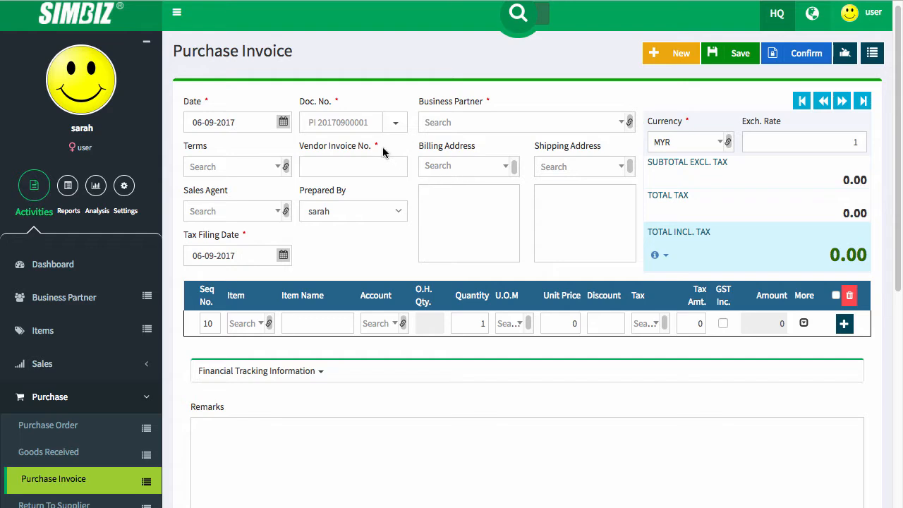
scroll(386, 153, "up", 1)
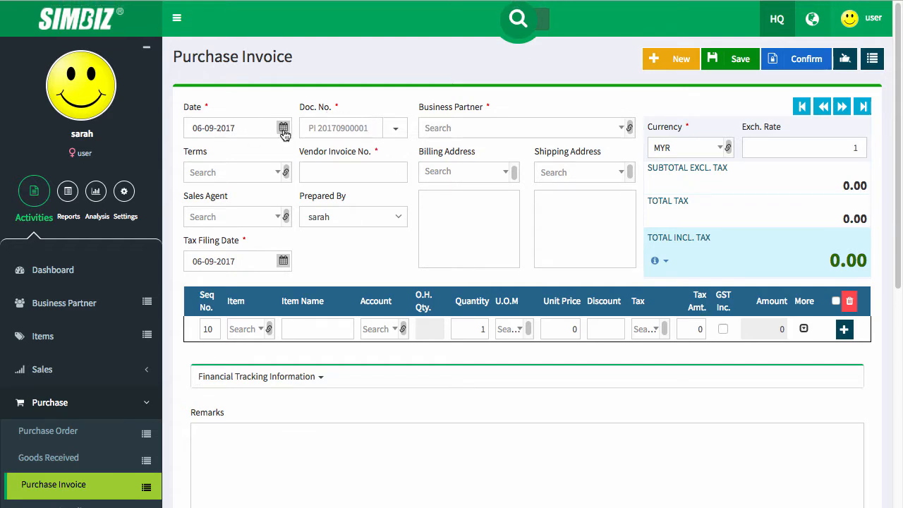
left_click(501, 131)
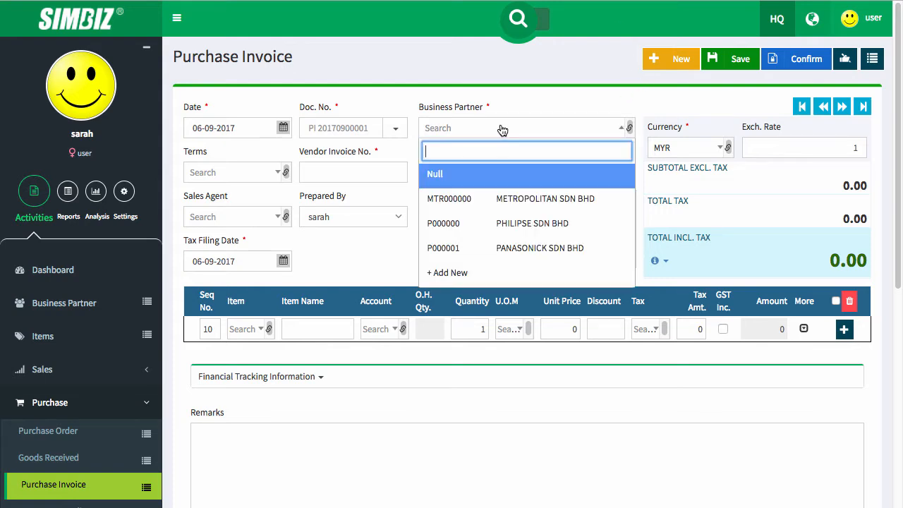
left_click(518, 198)
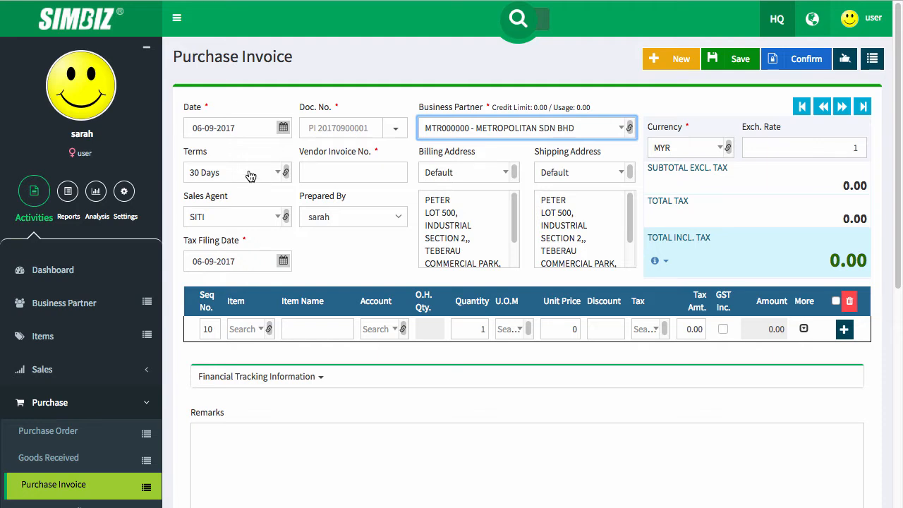
- Keep 30 Days payment terms and sales agent SITI, and open the Tax Filing Date calendar
left_click(250, 175)
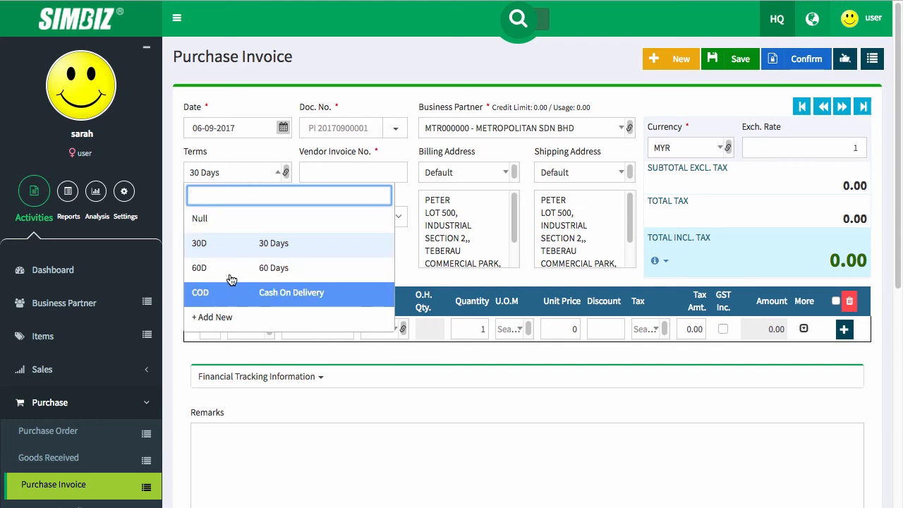
left_click(251, 174)
left_click(254, 218)
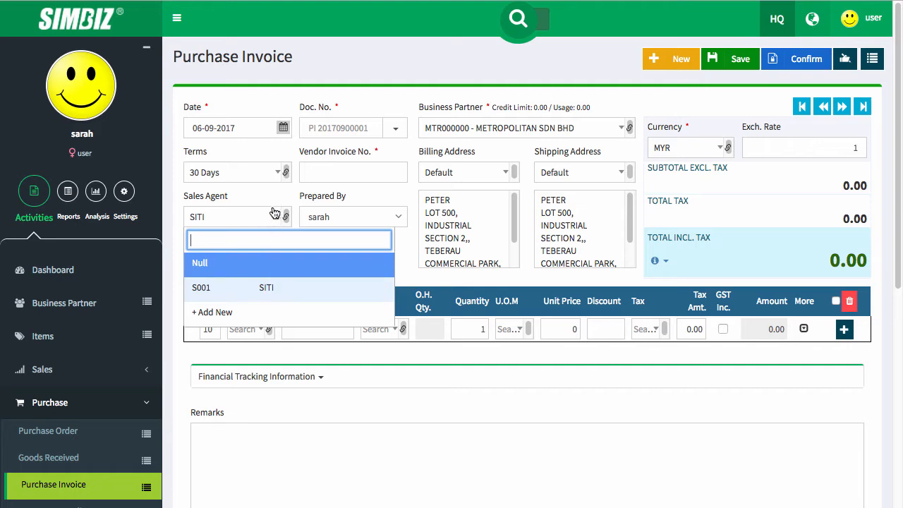
left_click(275, 198)
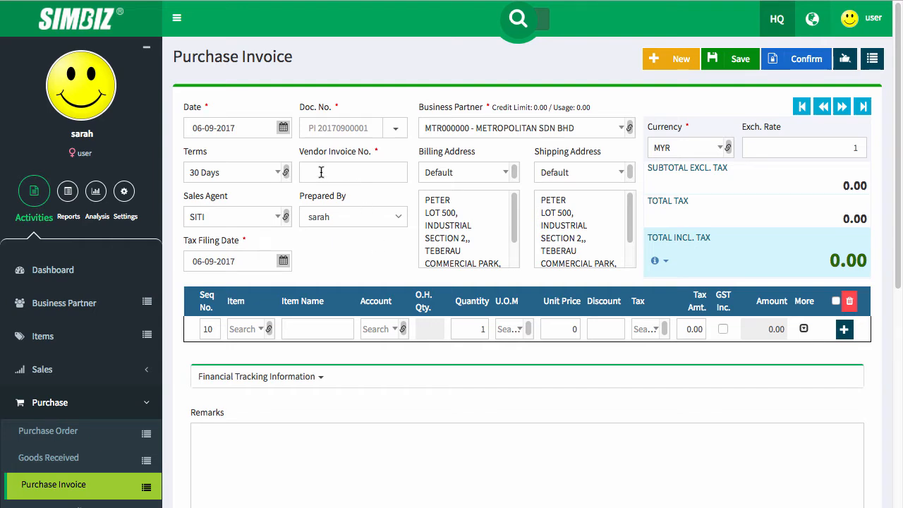
left_click(283, 262)
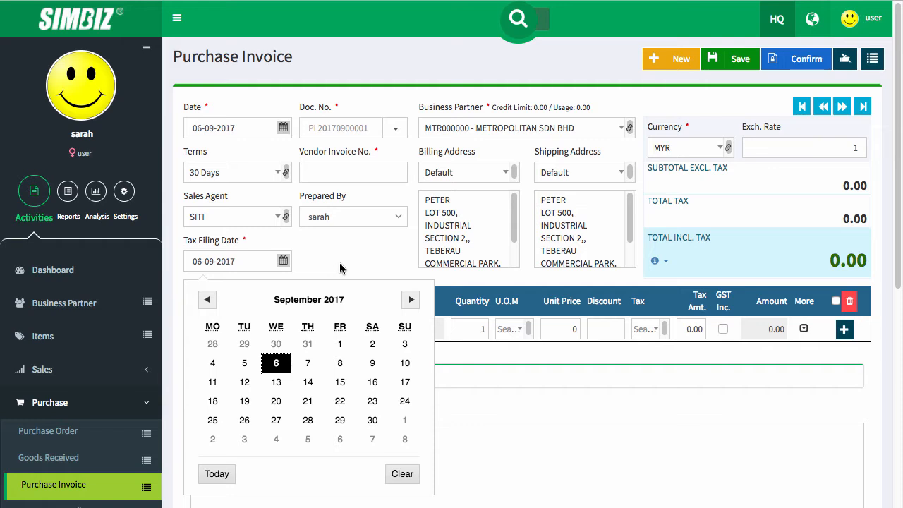
left_click(410, 300)
left_click(411, 300)
left_click(411, 300)
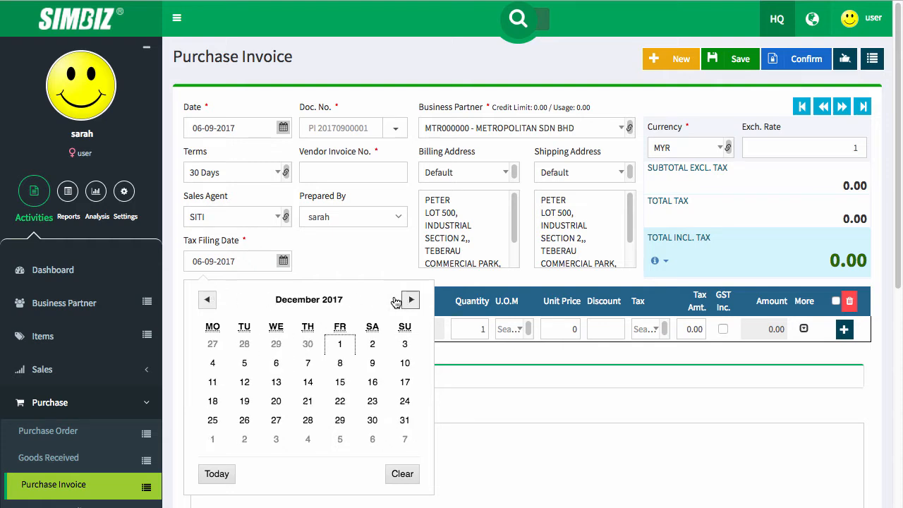
left_click(336, 245)
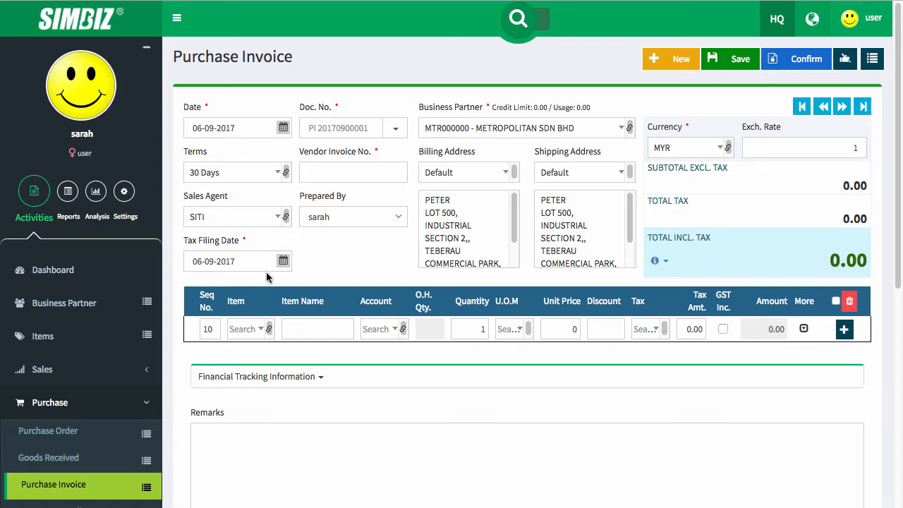
scroll(177, 264, "down", 1)
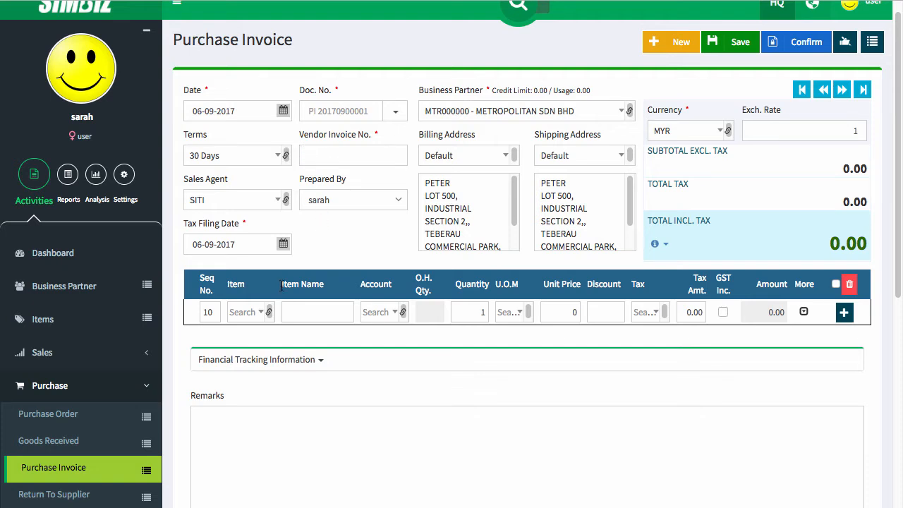
left_click(250, 243)
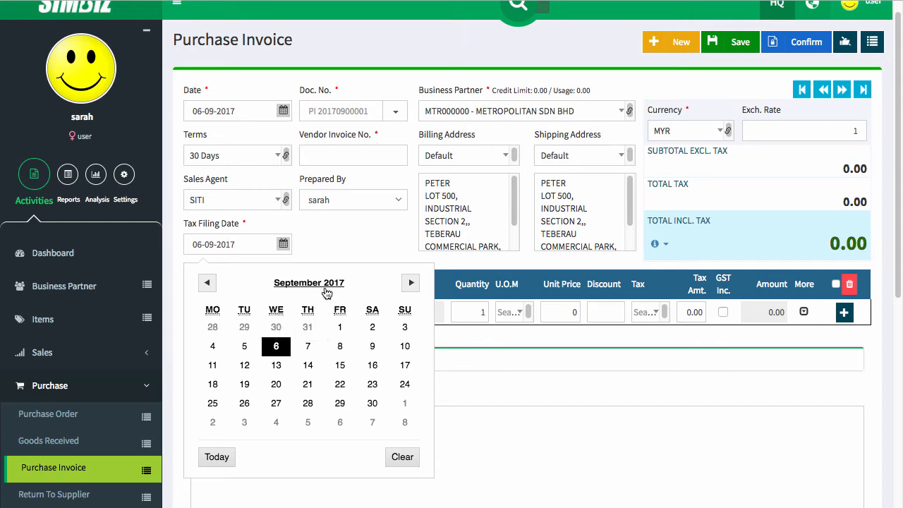
left_click(360, 245)
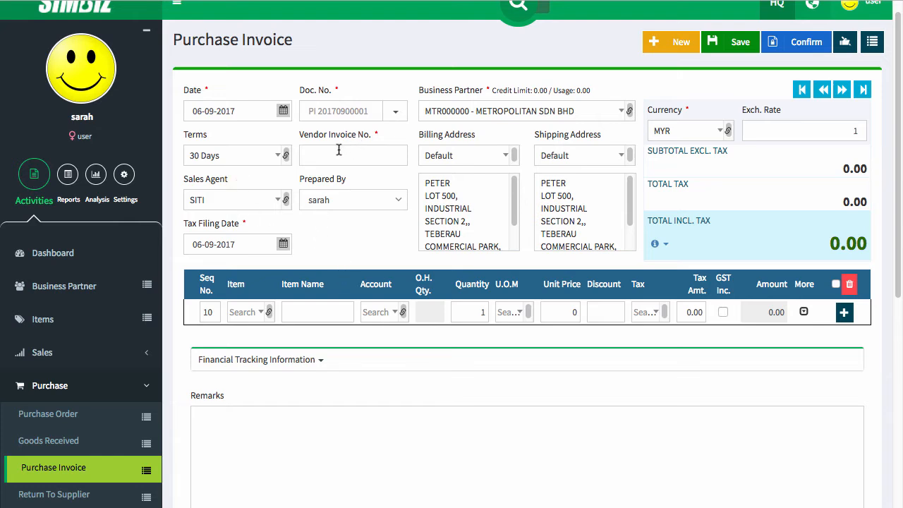
- Enter vendor invoice number INV23235454 and name the first line ITEM ABC
type("IN")
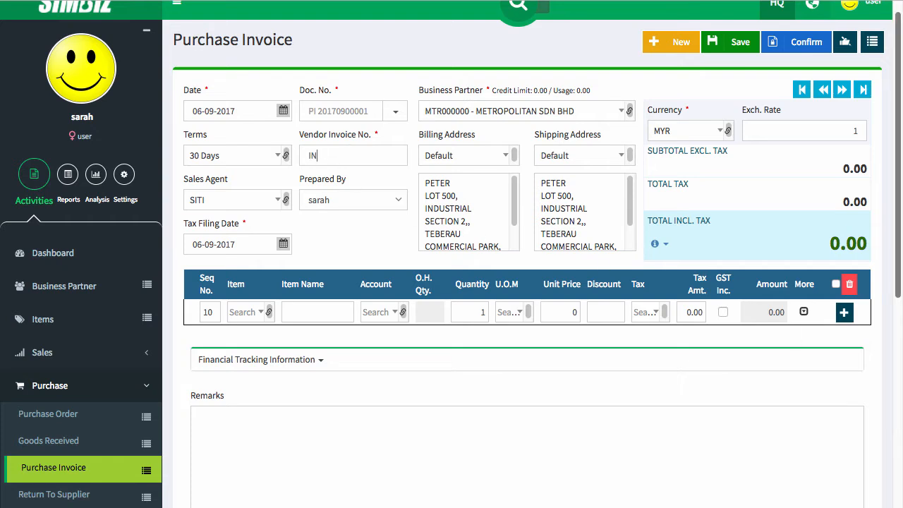
type("V23235454")
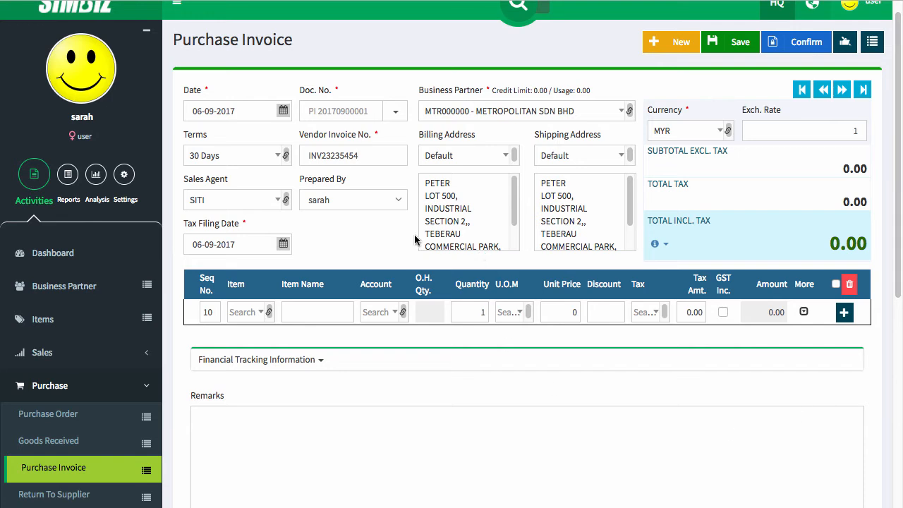
left_click(312, 319)
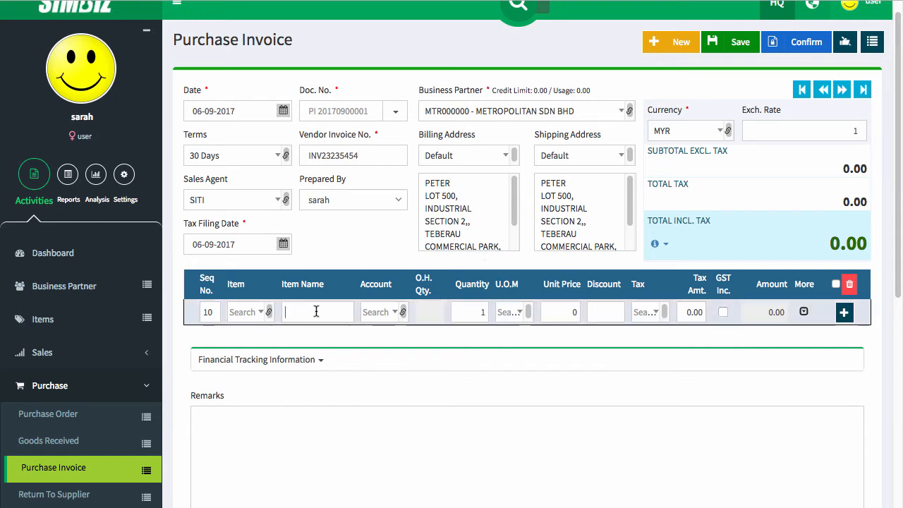
type("I")
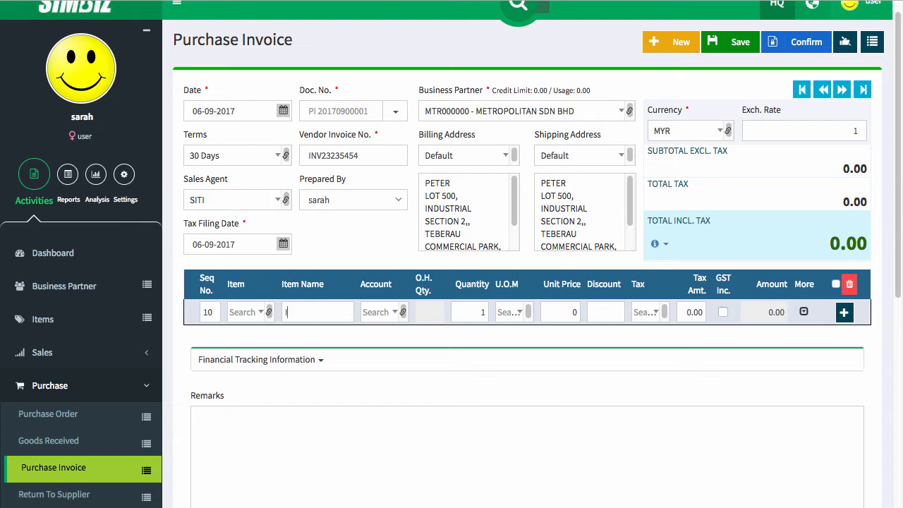
type("TEM ABC")
- Charge ITEM ABC to account 51-0020 Purchase with quantity 10 in Unit
left_click(378, 311)
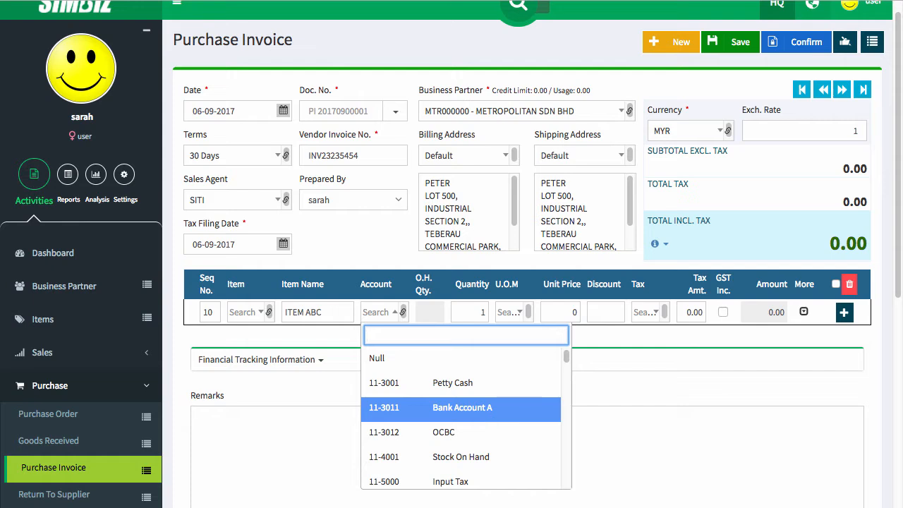
type("PURCH")
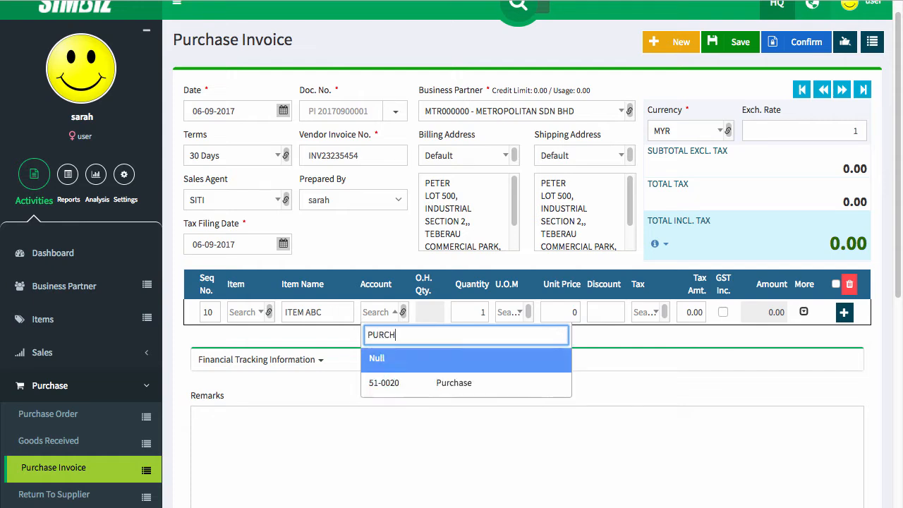
left_click(504, 386)
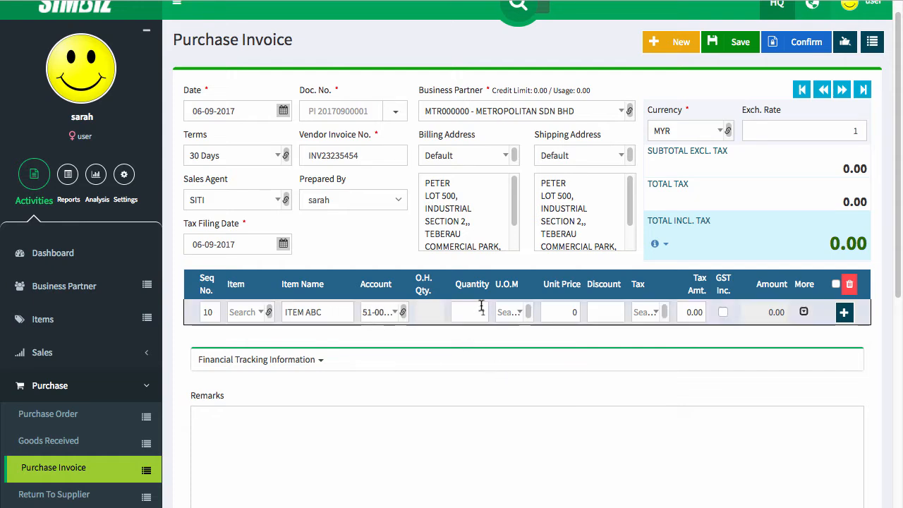
left_click_drag(471, 311, 492, 315)
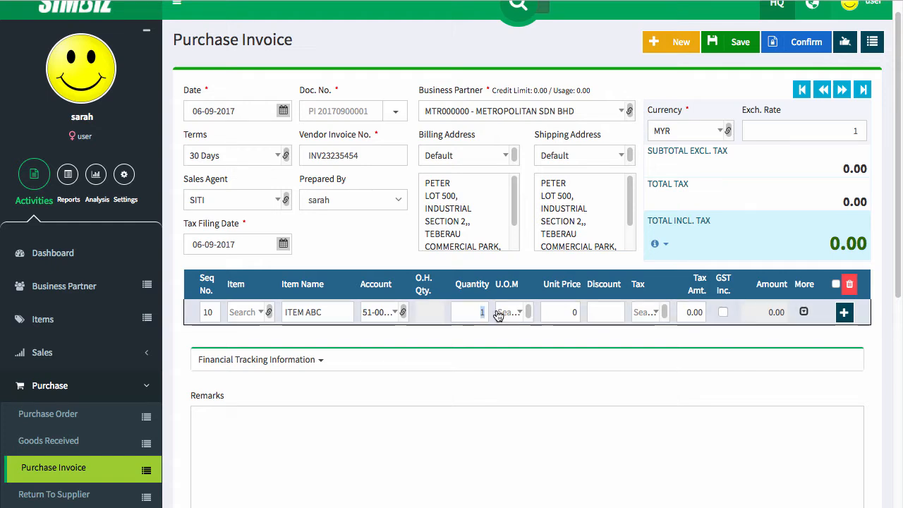
type("10")
left_click(510, 313)
left_click(528, 433)
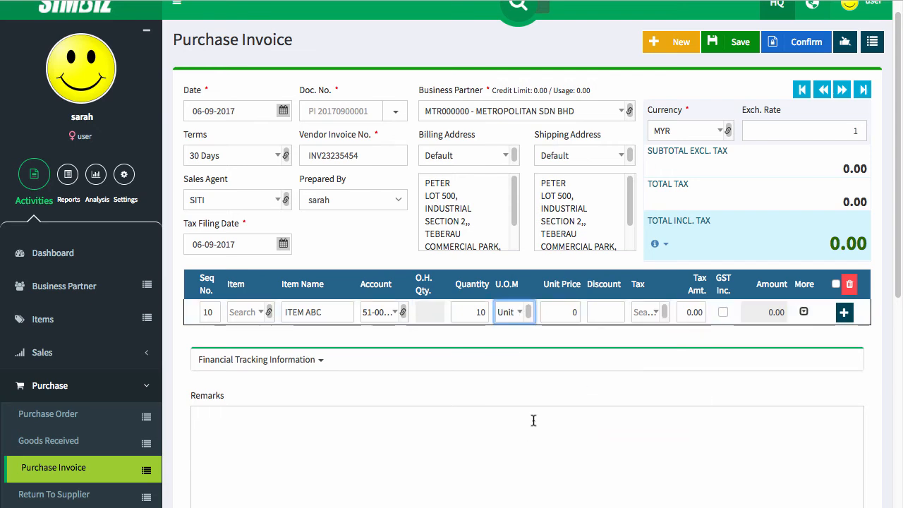
- Set unit price 100 with TX tax and add the line, bringing totals to 1,060.00
left_click(557, 310)
type("100")
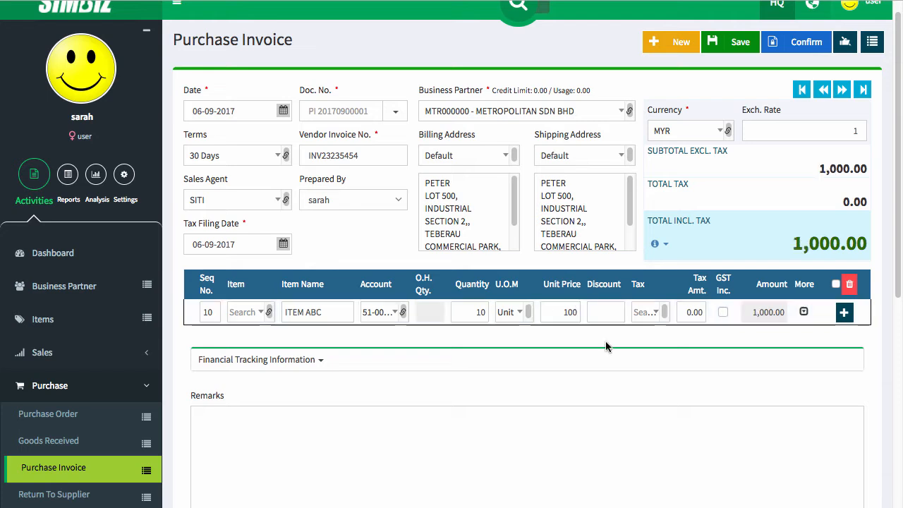
left_click(644, 314)
type("TX")
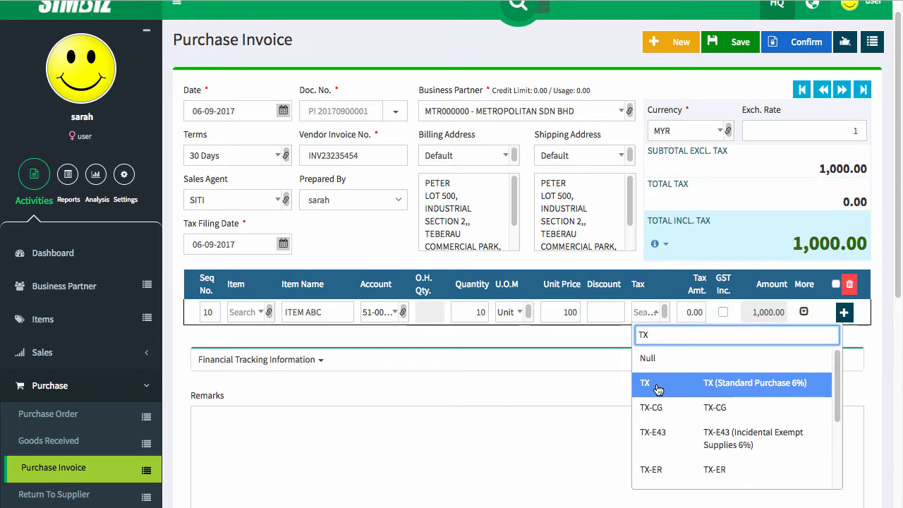
left_click(657, 389)
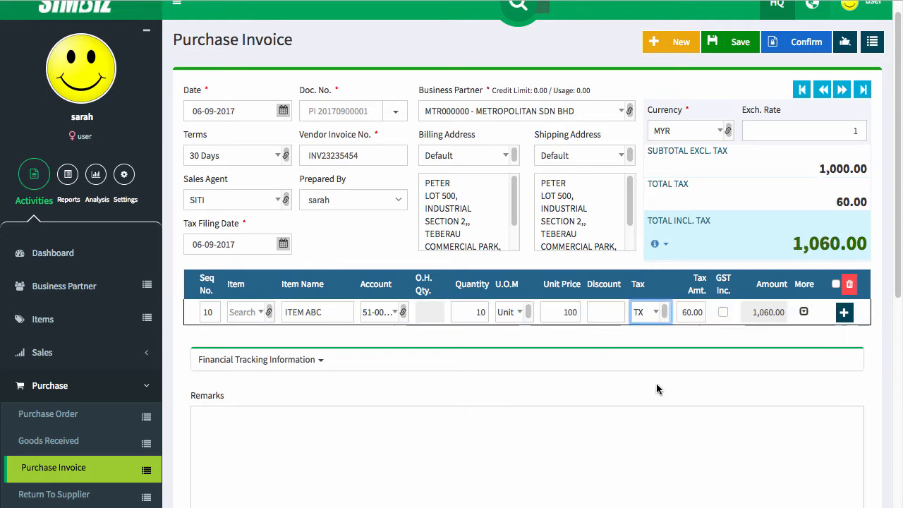
left_click(843, 312)
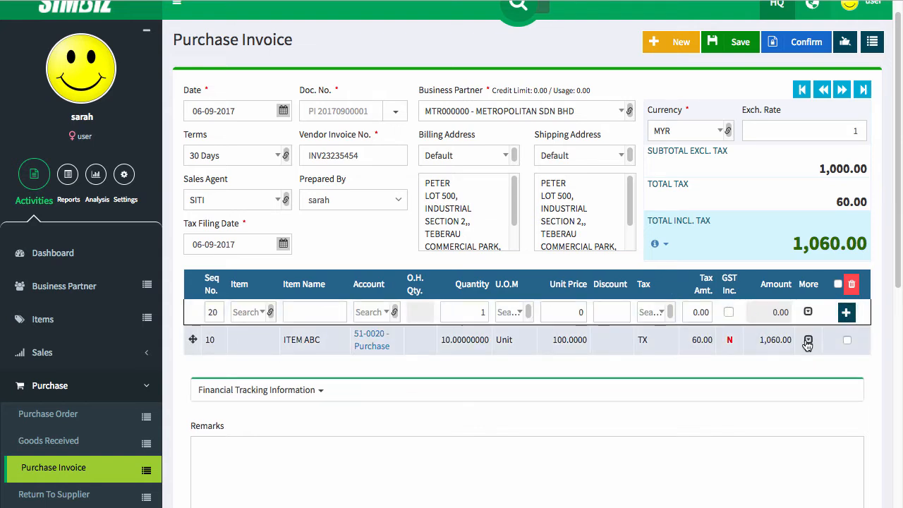
left_click(808, 340)
left_click(232, 375)
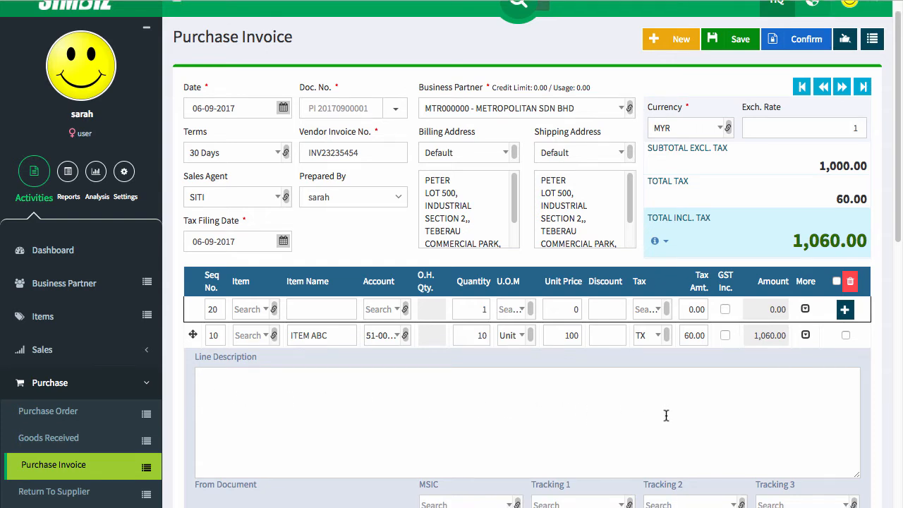
scroll(666, 415, "down", 1)
scroll(666, 415, "up", 2)
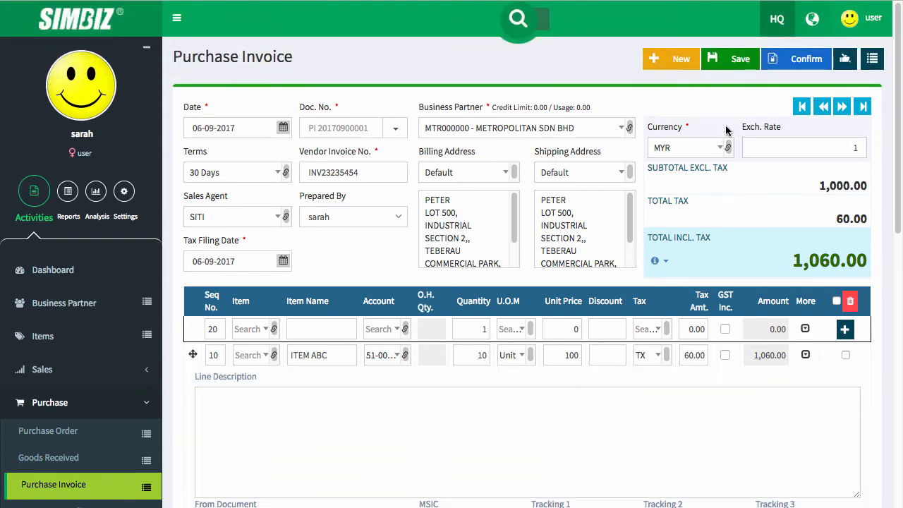
left_click(806, 355)
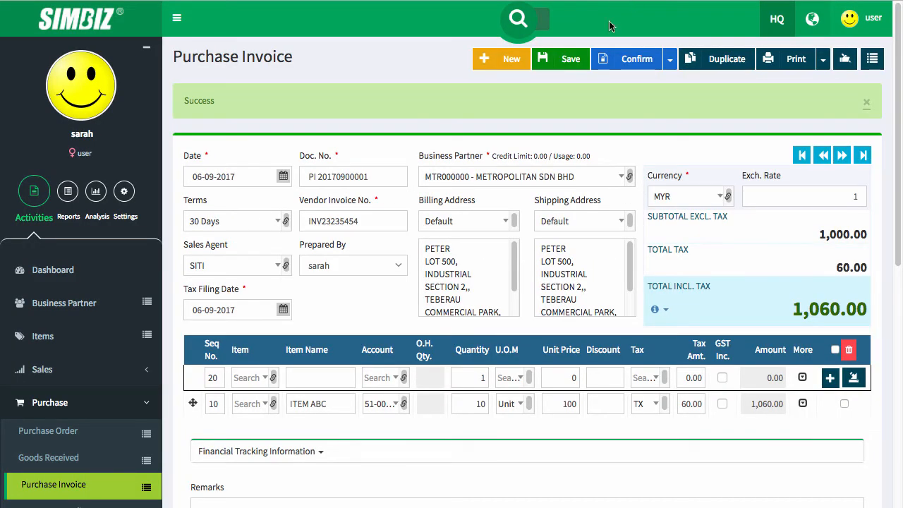
left_click(646, 71)
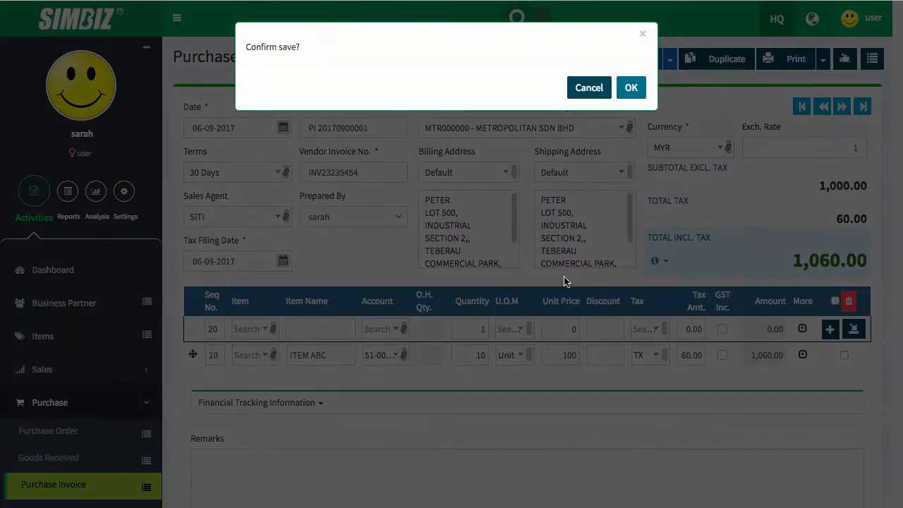
left_click(630, 88)
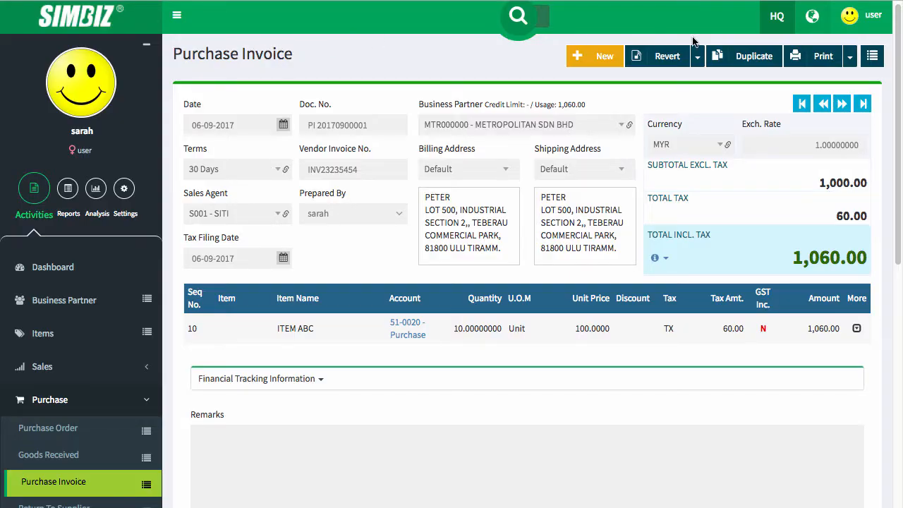
left_click(822, 63)
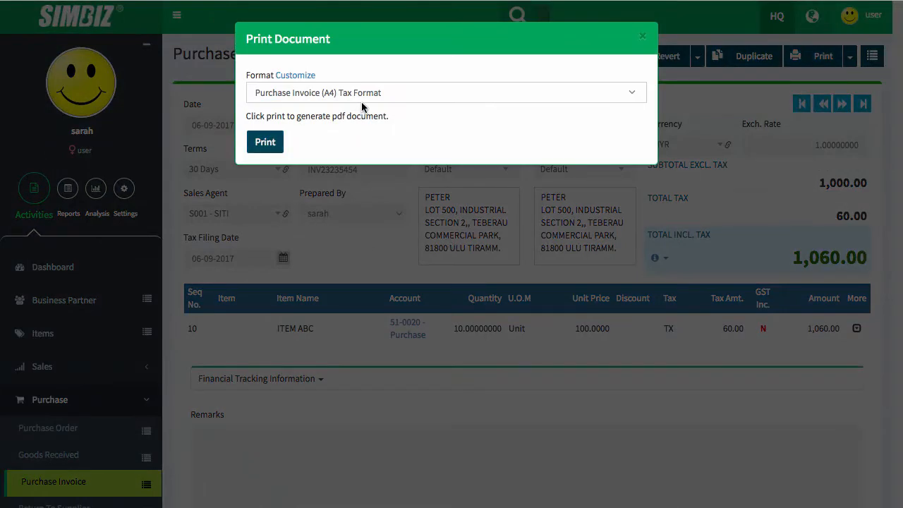
left_click(365, 98)
left_click(367, 147)
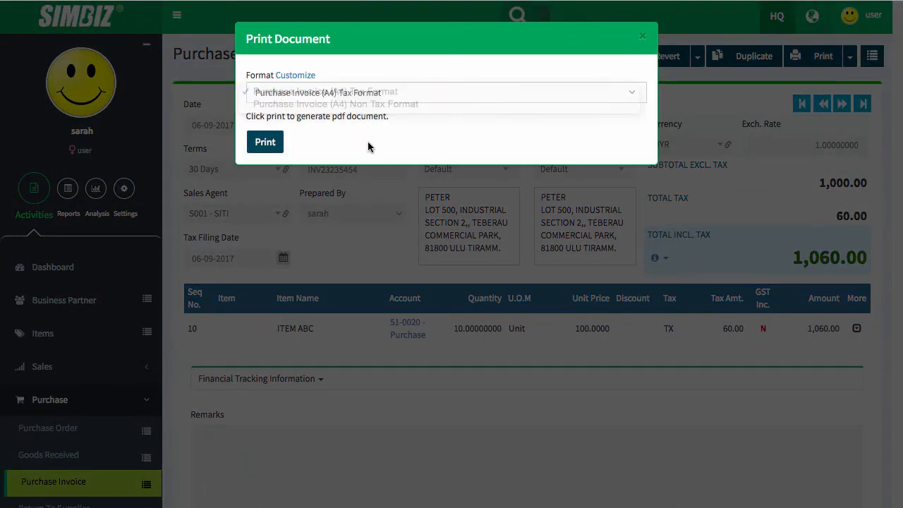
left_click(265, 142)
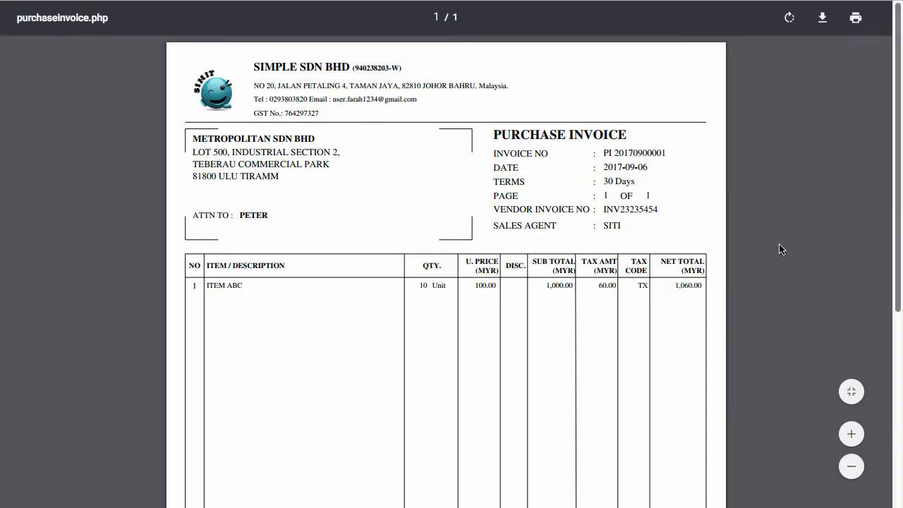
scroll(776, 250, "down", 5)
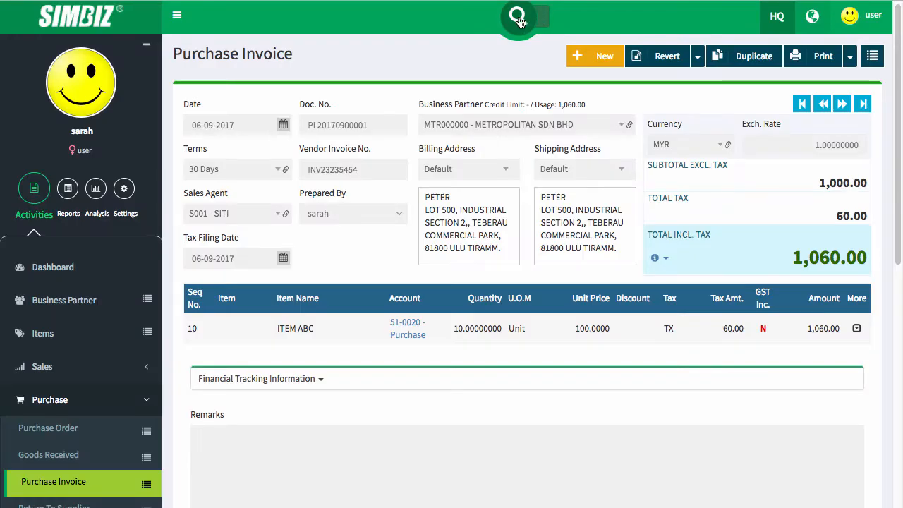
left_click(518, 20)
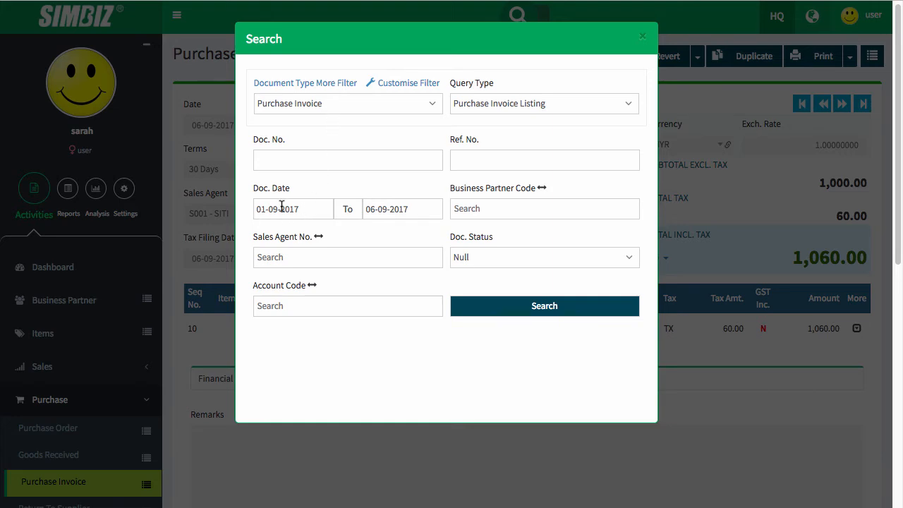
left_click(567, 303)
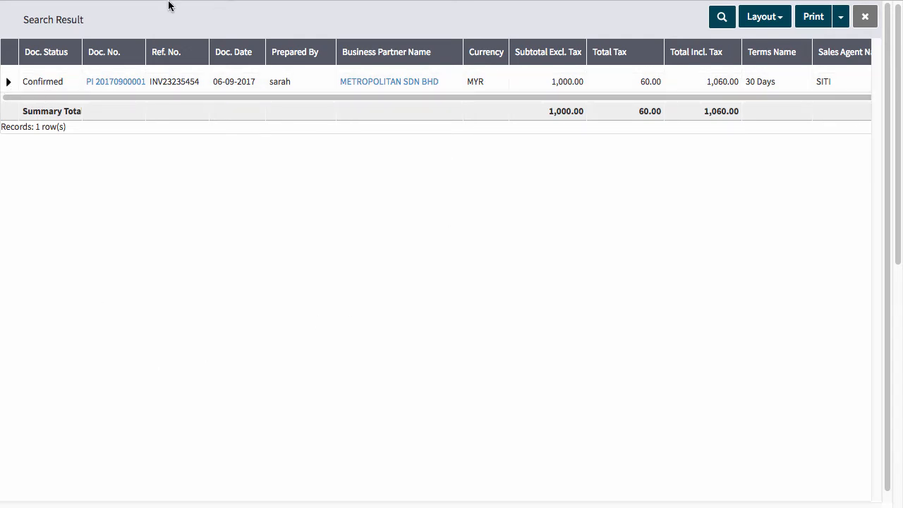
left_click(864, 17)
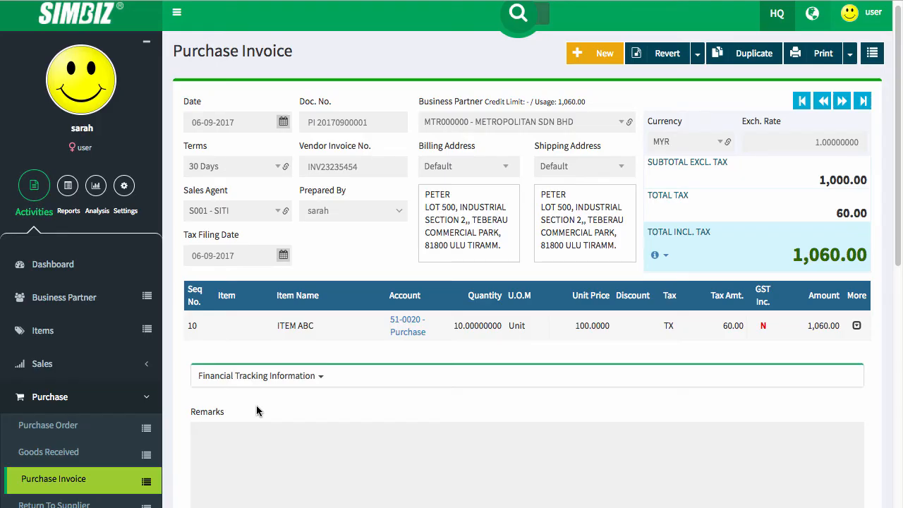
- Run the Creditors Aging Detail Report filtered to business partner METROPOLITAN SDN BHD (MTR000000)
left_click(68, 186)
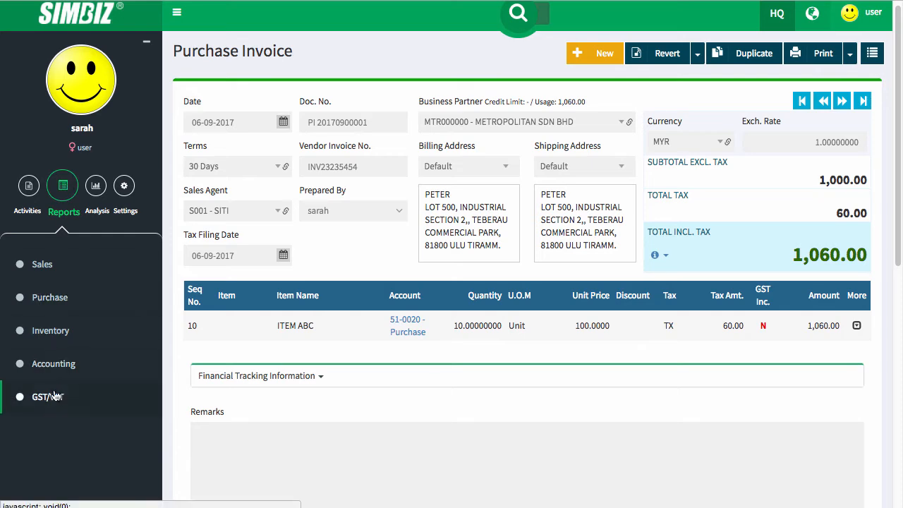
left_click(55, 300)
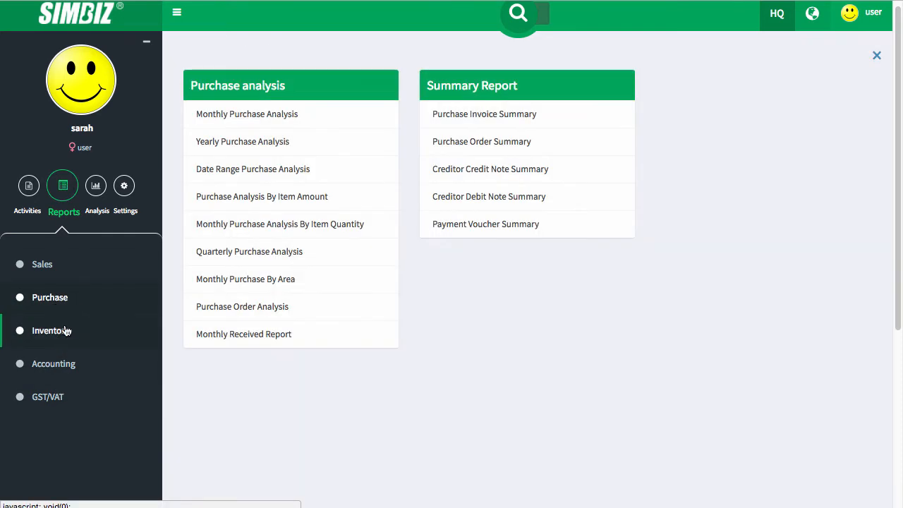
left_click(53, 363)
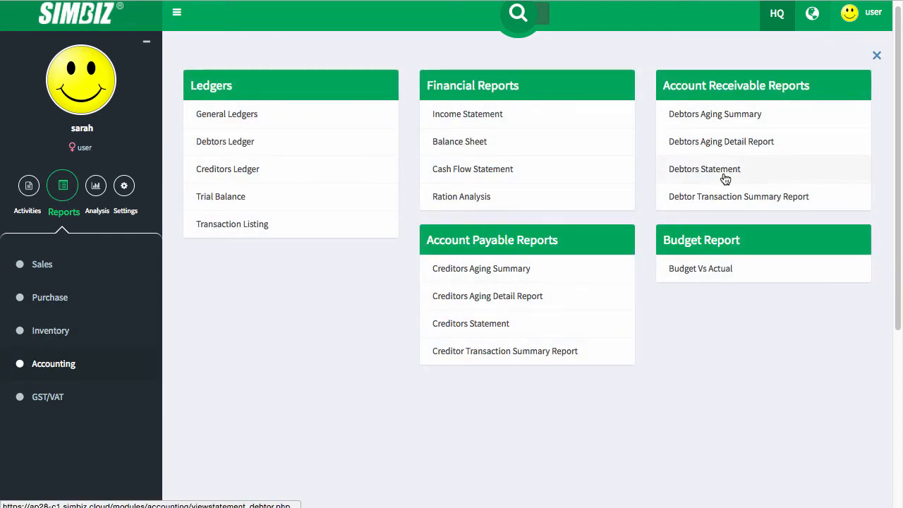
left_click(510, 295)
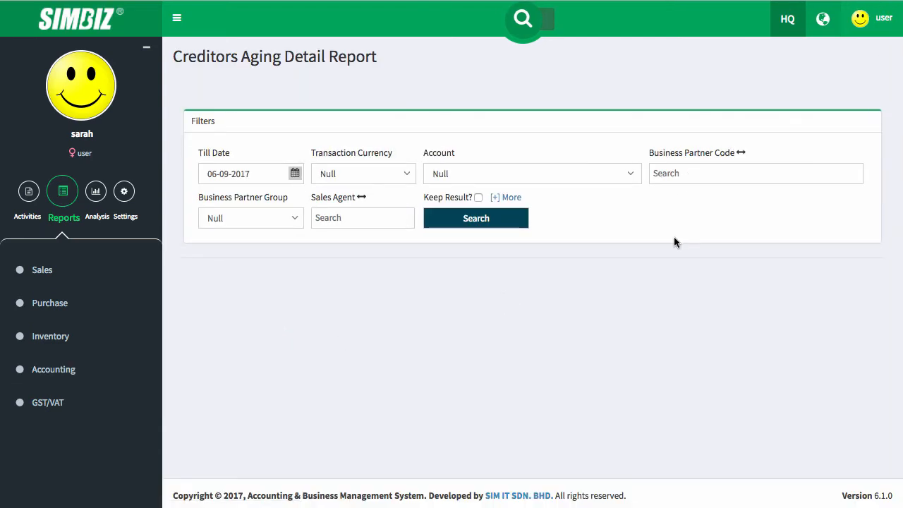
left_click(698, 174)
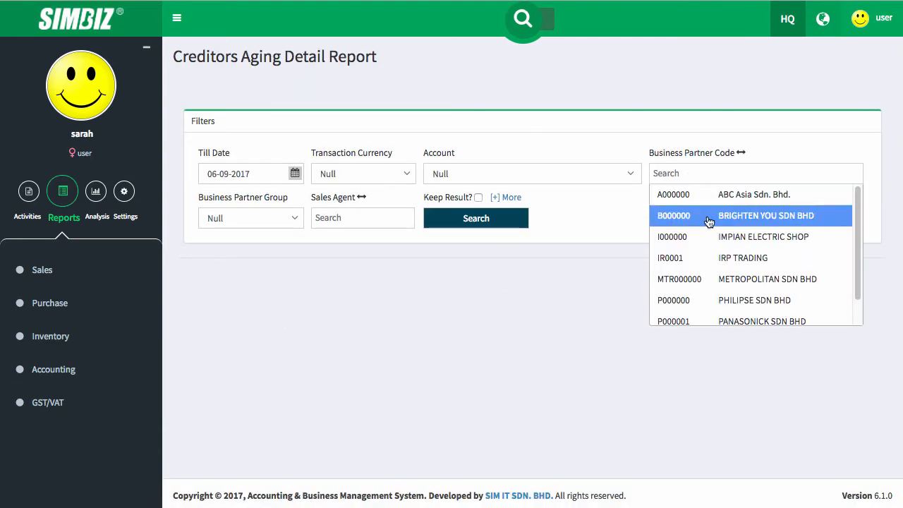
left_click(703, 276)
left_click(480, 217)
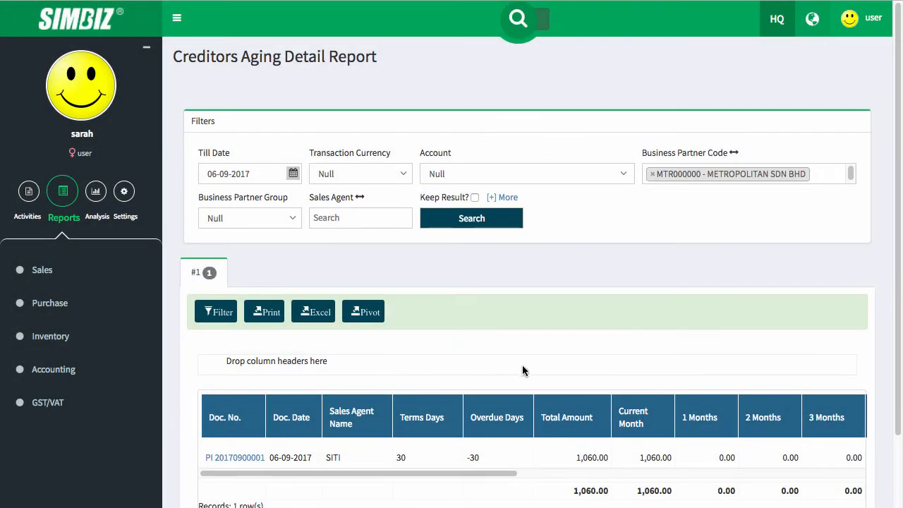
- Check the 1,060.00 outstanding total and print-preview the aging report
scroll(523, 366, "down", 2)
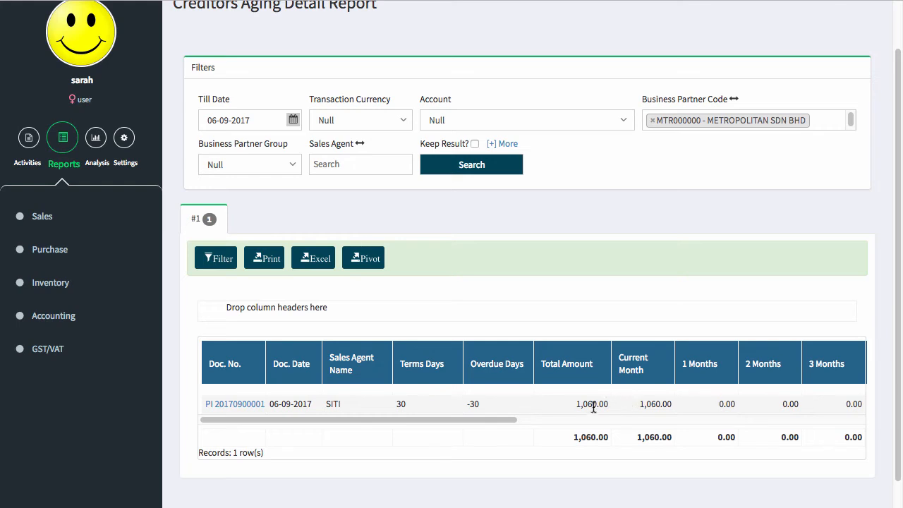
left_click_drag(570, 404, 625, 404)
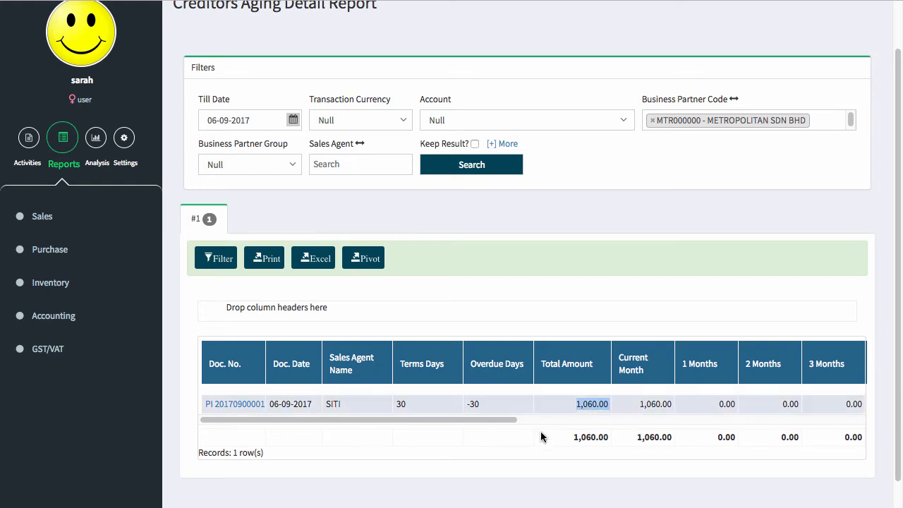
left_click(273, 268)
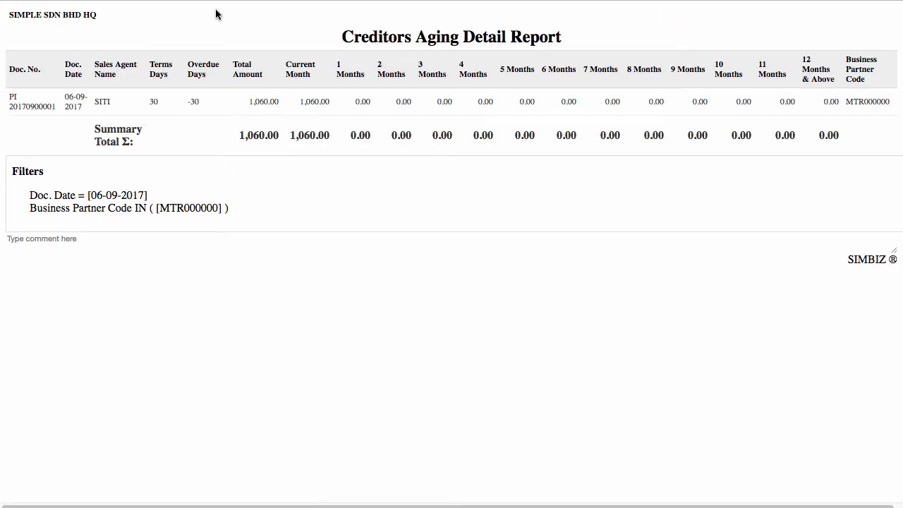
key("super+w")
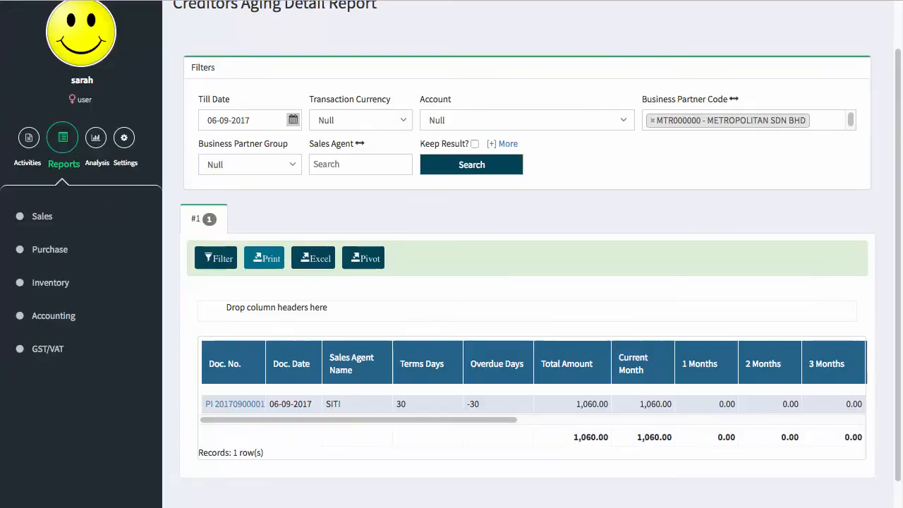
left_click(42, 316)
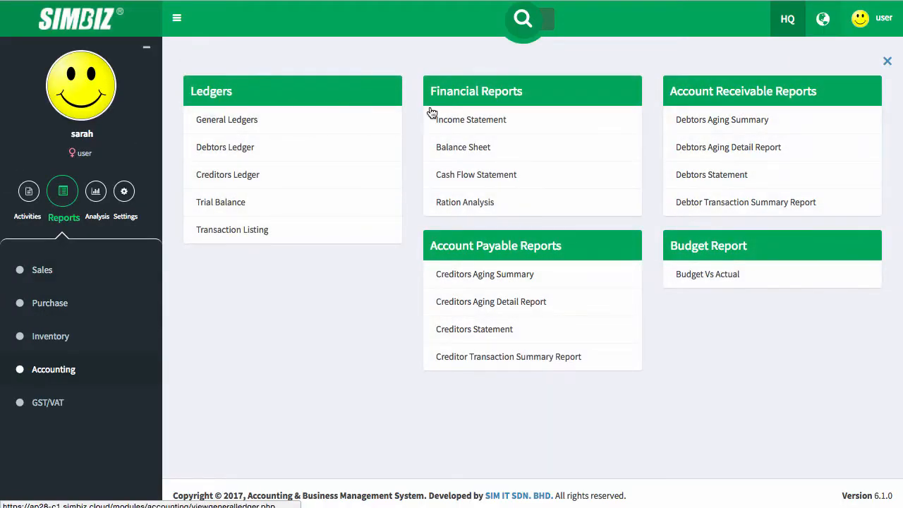
- Search the Creditors Statement for METROPOLITAN SDN BHD from 01-09-2017 to 06-09-2017
left_click(517, 335)
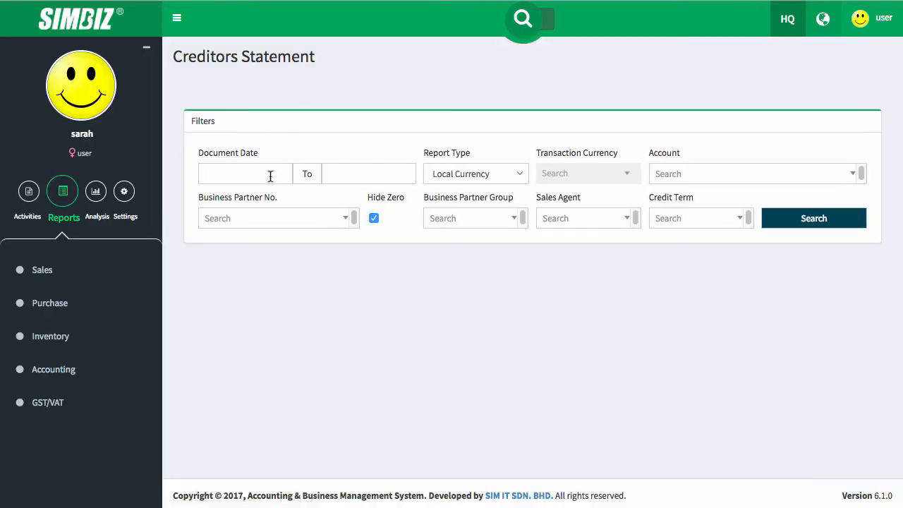
left_click(270, 176)
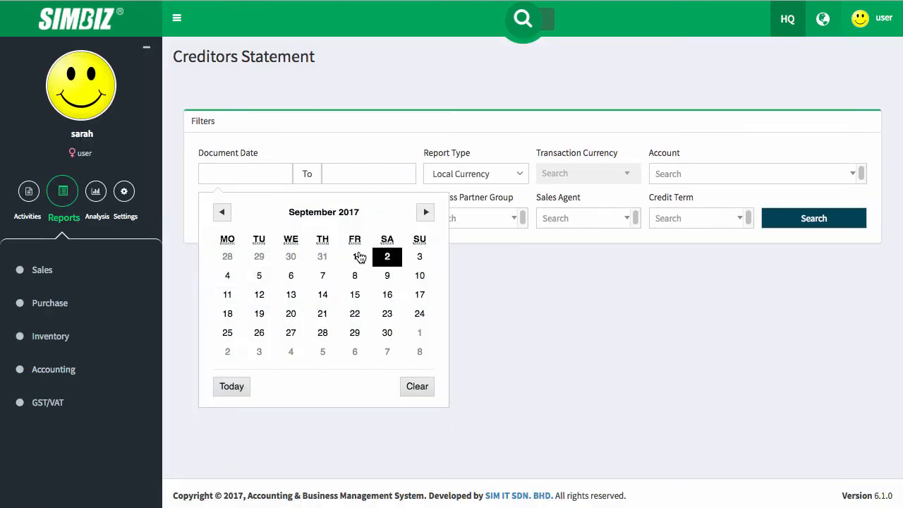
left_click(355, 256)
left_click(386, 175)
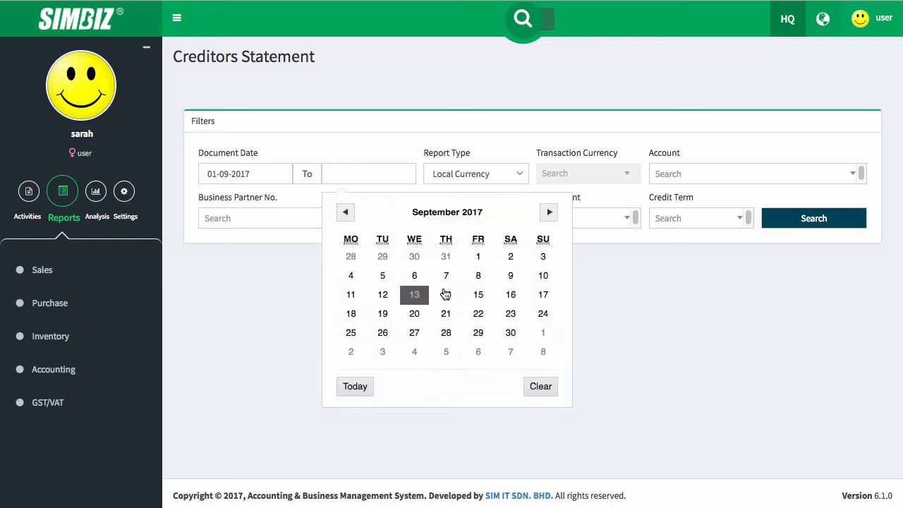
left_click(420, 281)
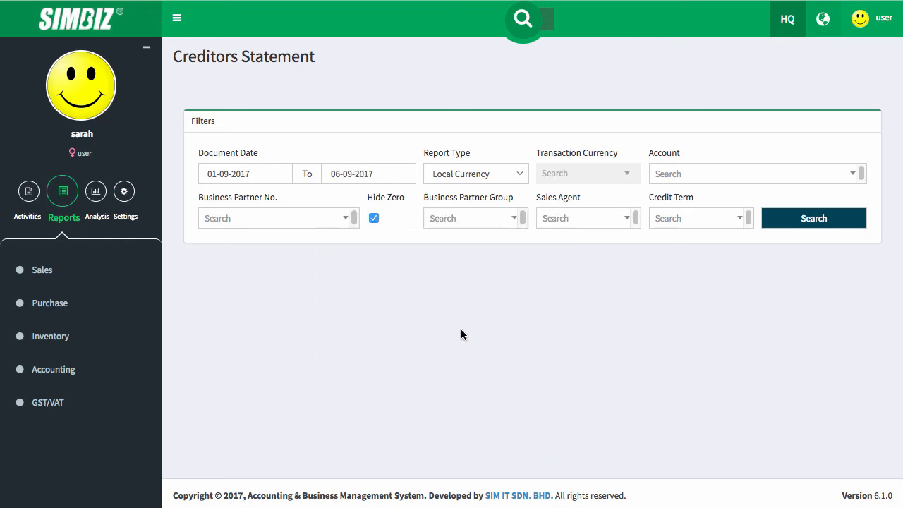
left_click(249, 219)
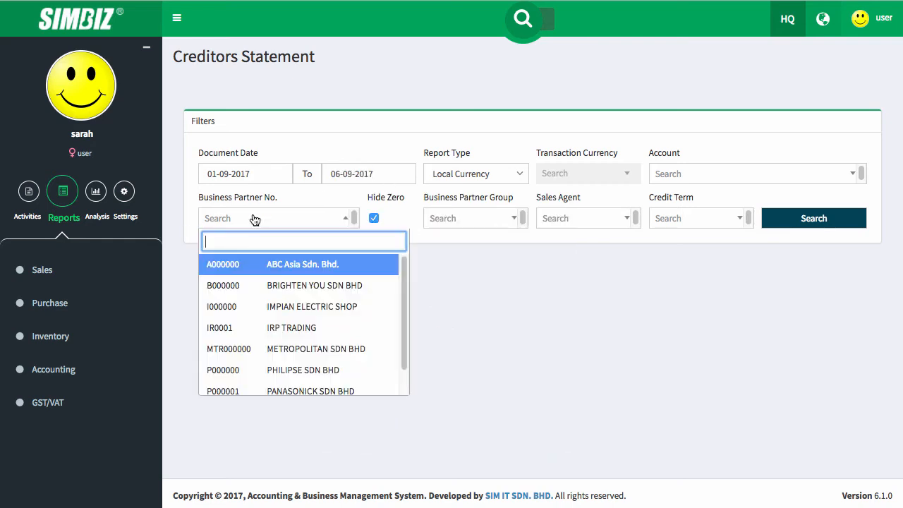
left_click(262, 347)
left_click(731, 278)
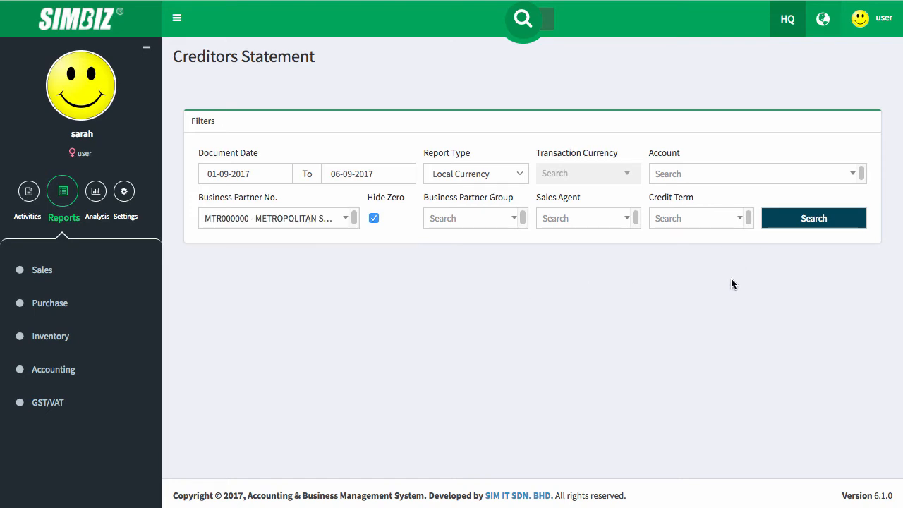
left_click(814, 227)
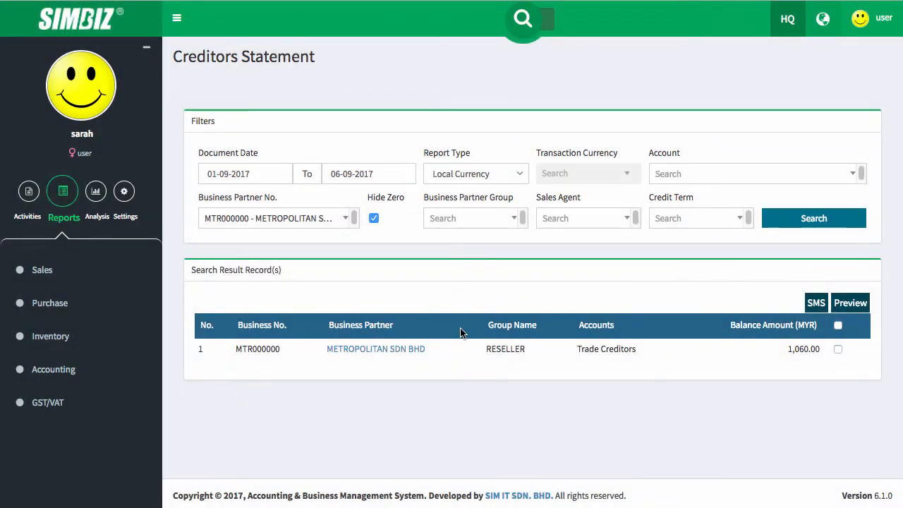
- Generate METROPOLITAN's creditor statement PDF, review the 1,060.00 balance, and return to SIMBIZ
left_click(839, 350)
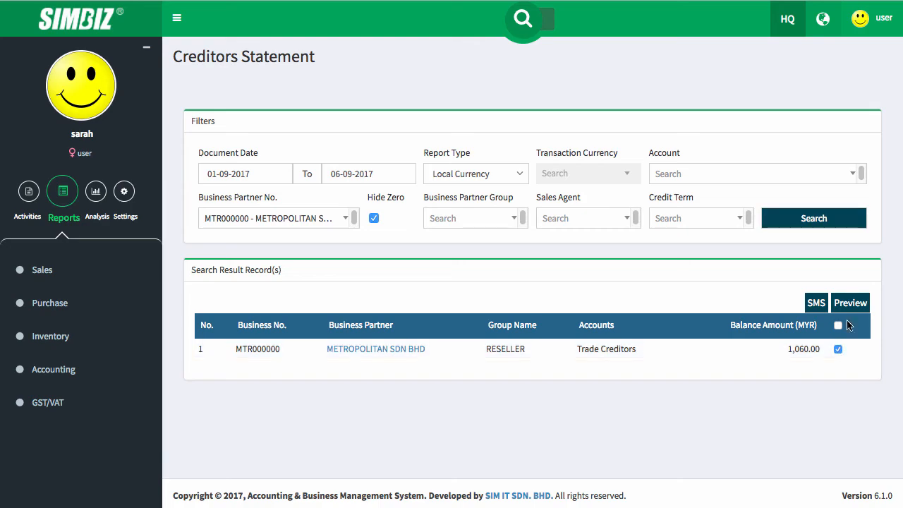
left_click(850, 302)
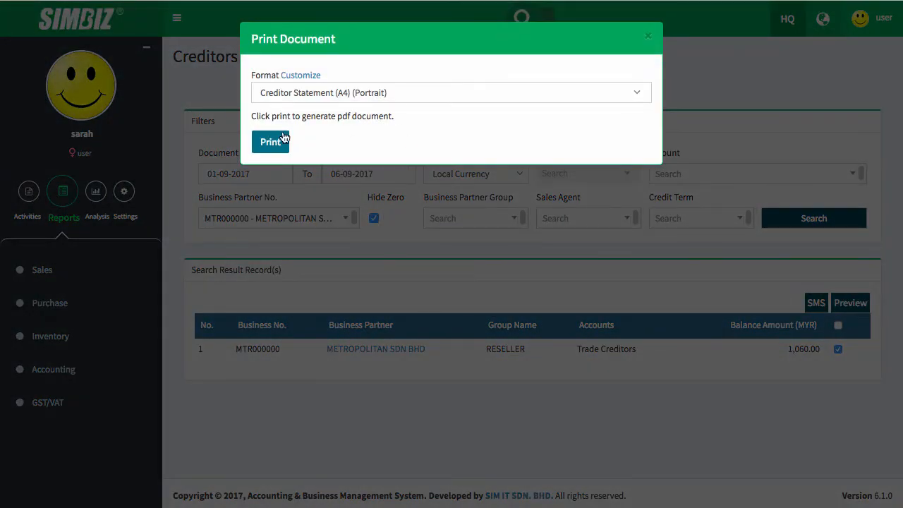
left_click(283, 138)
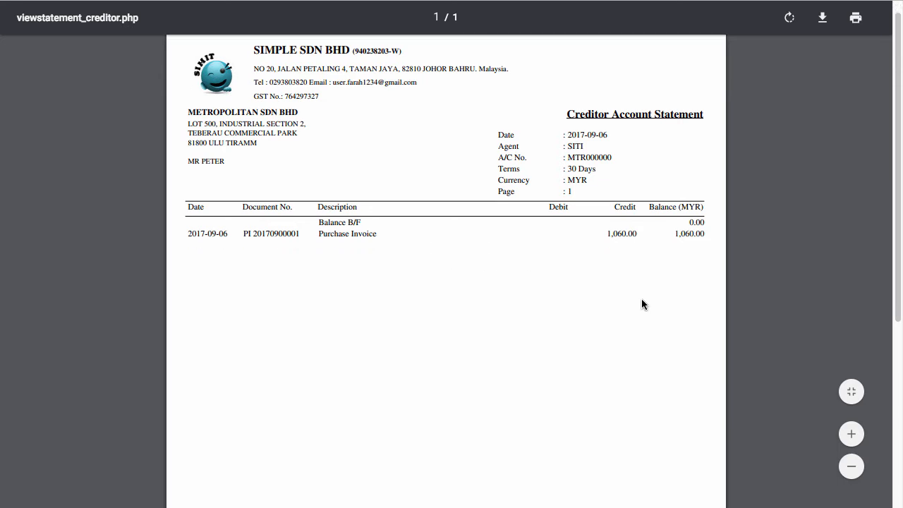
scroll(641, 299, "down", 2)
scroll(642, 301, "down", 5)
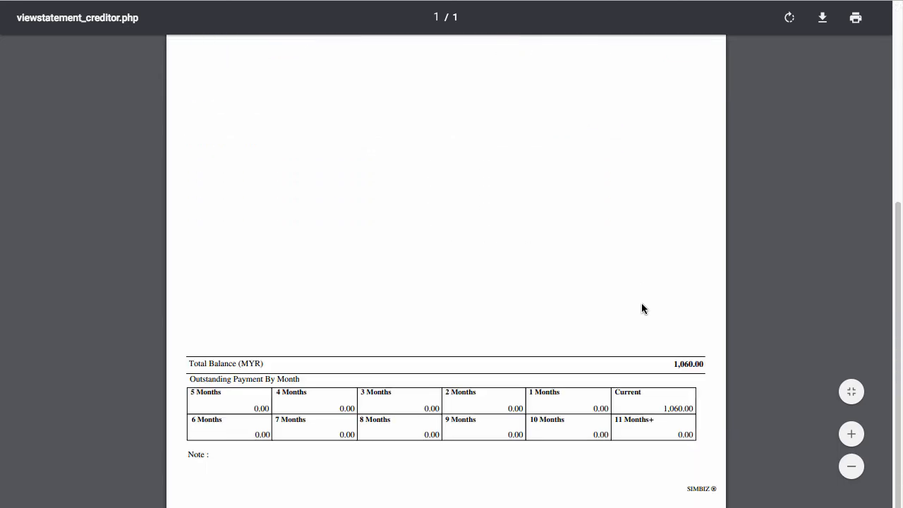
scroll(638, 303, "up", 7)
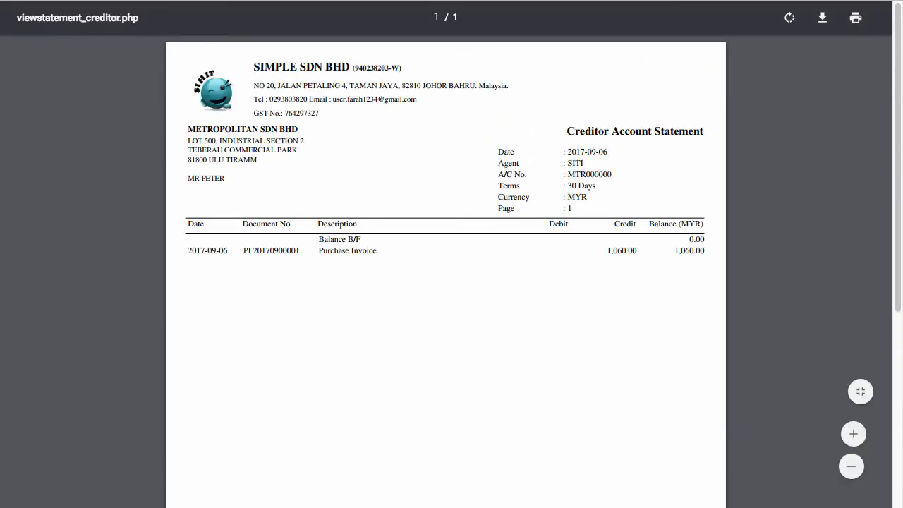
left_click(105, 1)
left_click(642, 37)
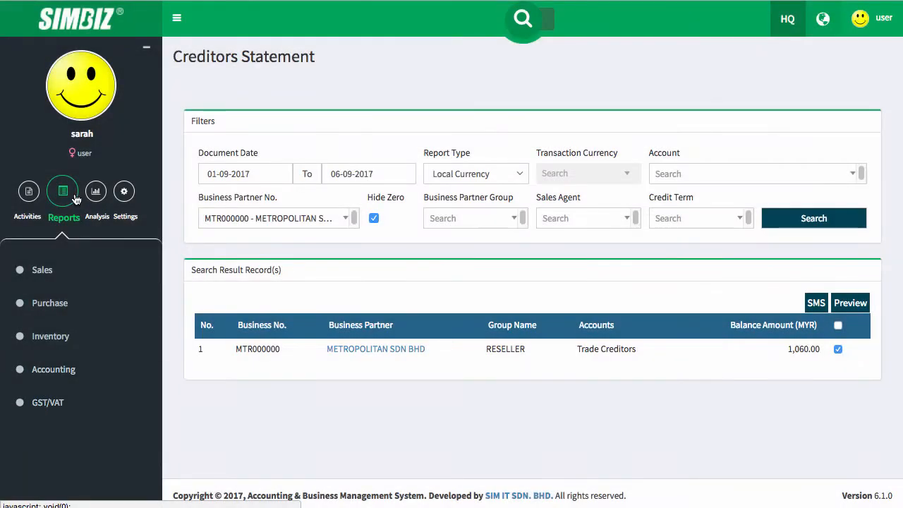
- Start a new payment voucher with METROPOLITAN SDN BHD as the business partner
left_click(28, 191)
left_click(50, 401)
scroll(51, 466, "down", 2)
left_click(53, 439)
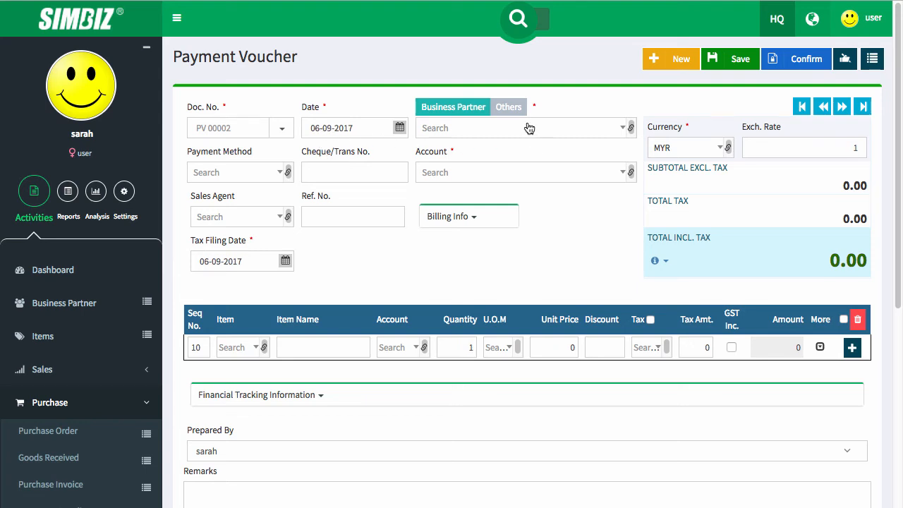
left_click(455, 128)
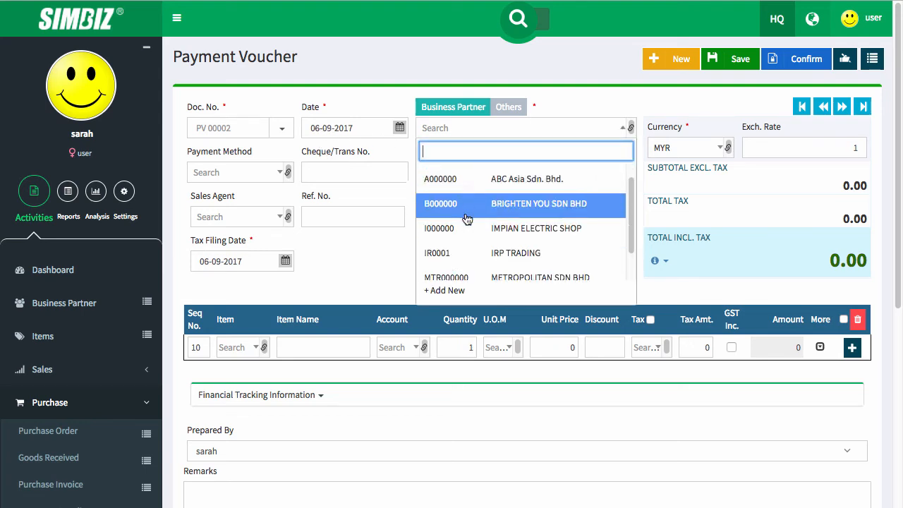
scroll(468, 229, "down", 1)
left_click(474, 247)
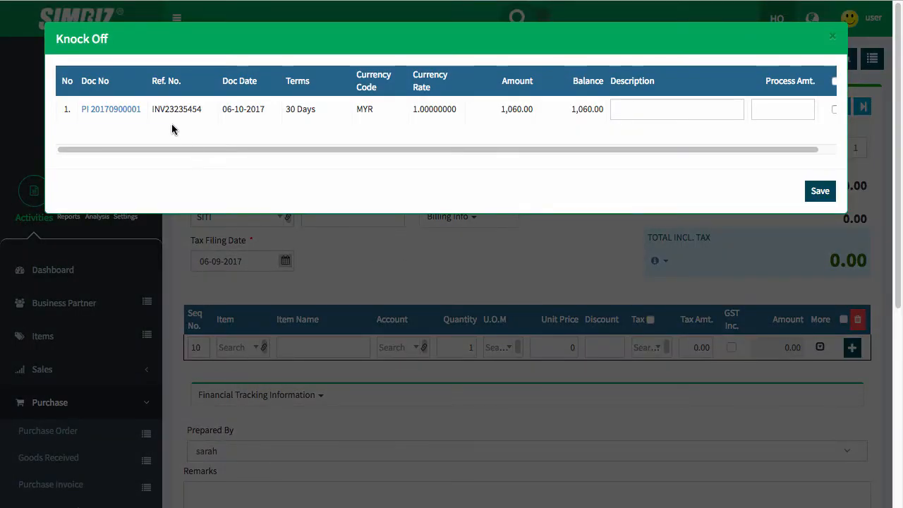
left_click_drag(686, 149, 795, 145)
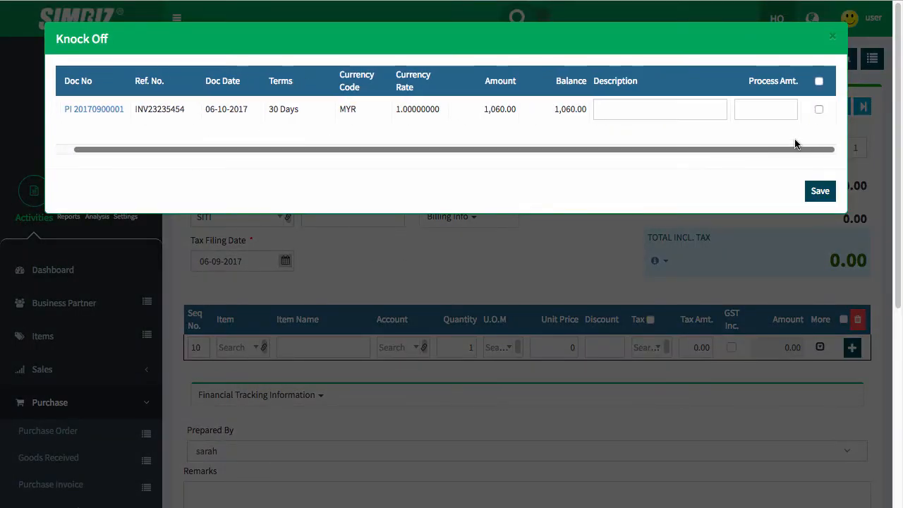
left_click(818, 110)
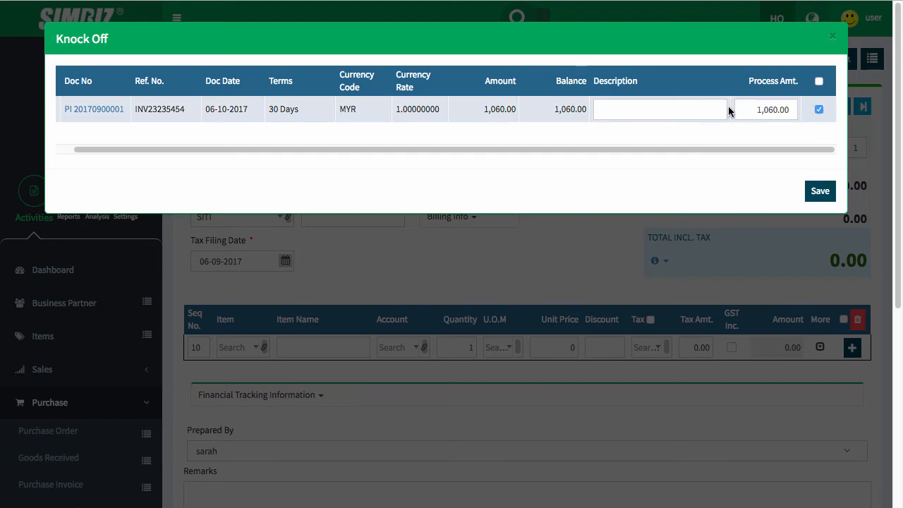
left_click_drag(753, 111, 790, 110)
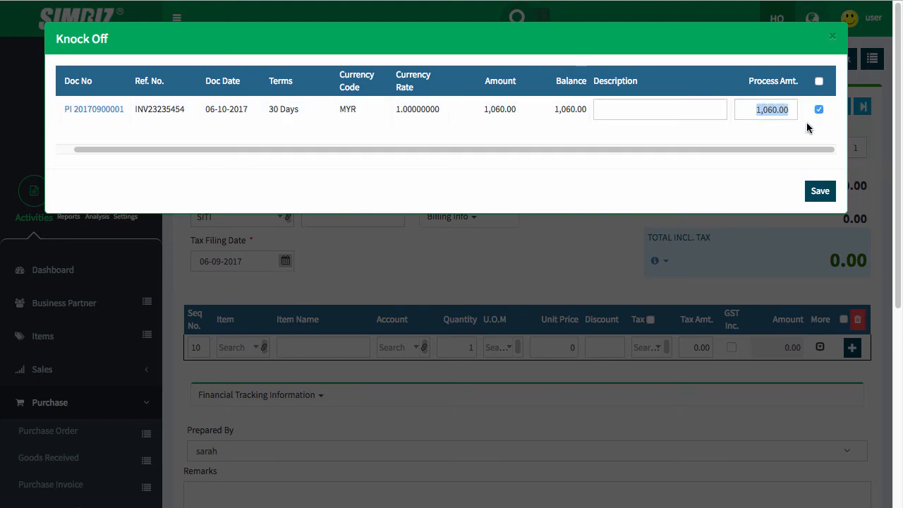
type("900")
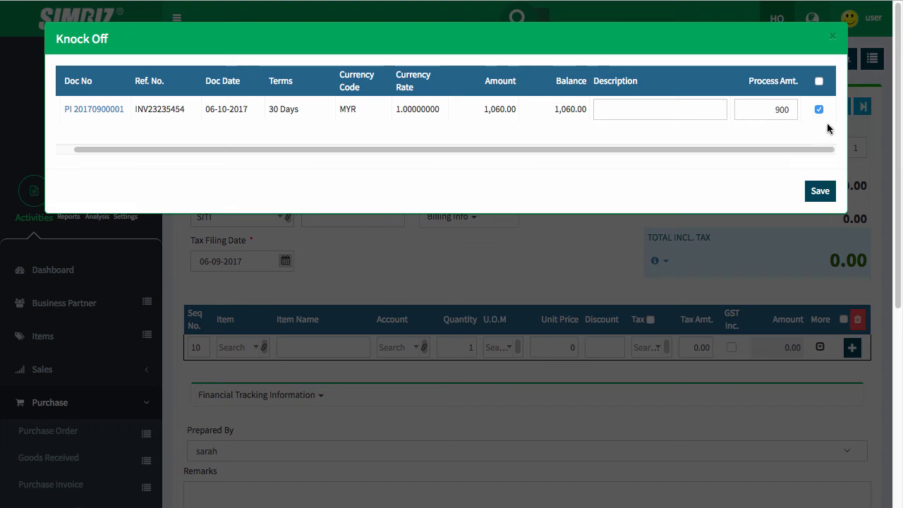
left_click(818, 110)
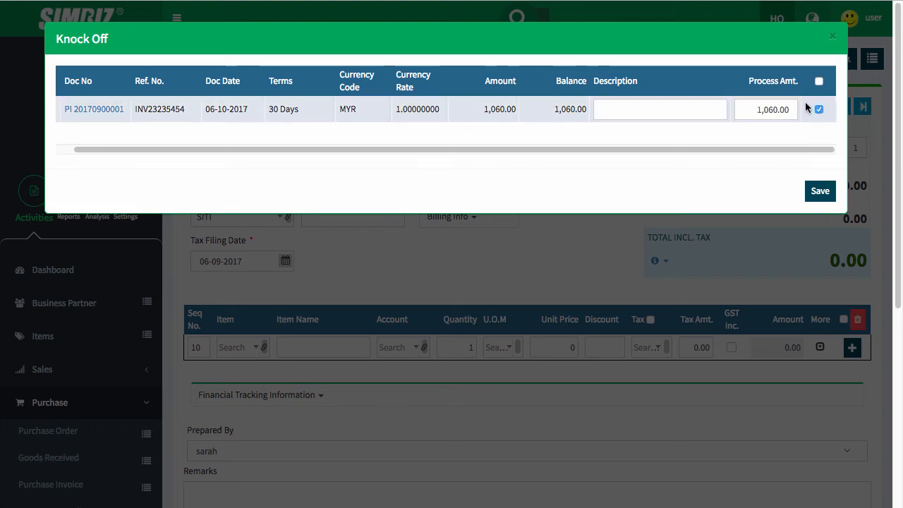
left_click(821, 193)
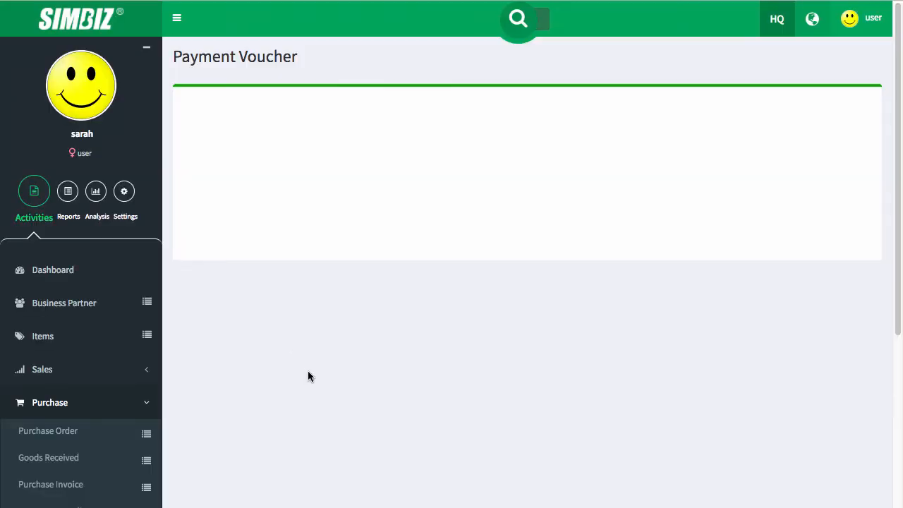
- Pay the voucher by Cash from 11-3001-Petty Cash with reference number 12345
scroll(308, 376, "down", 1)
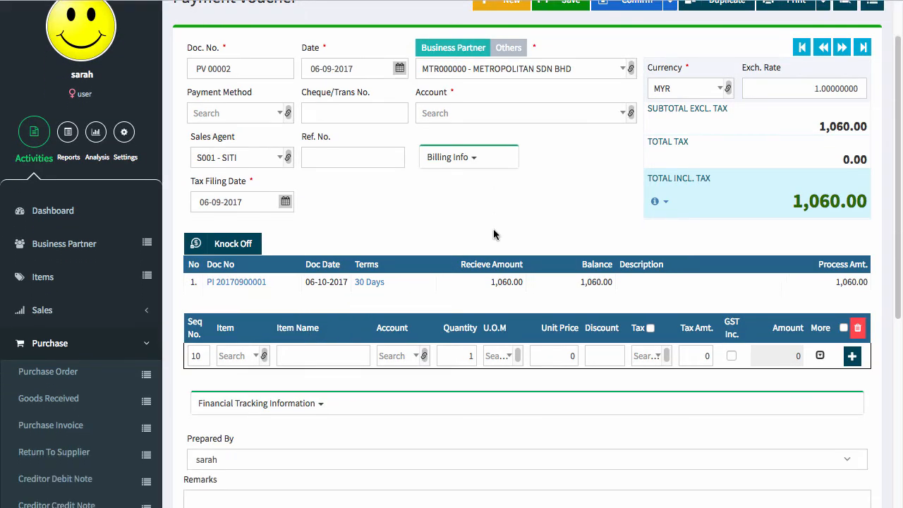
scroll(494, 234, "up", 1)
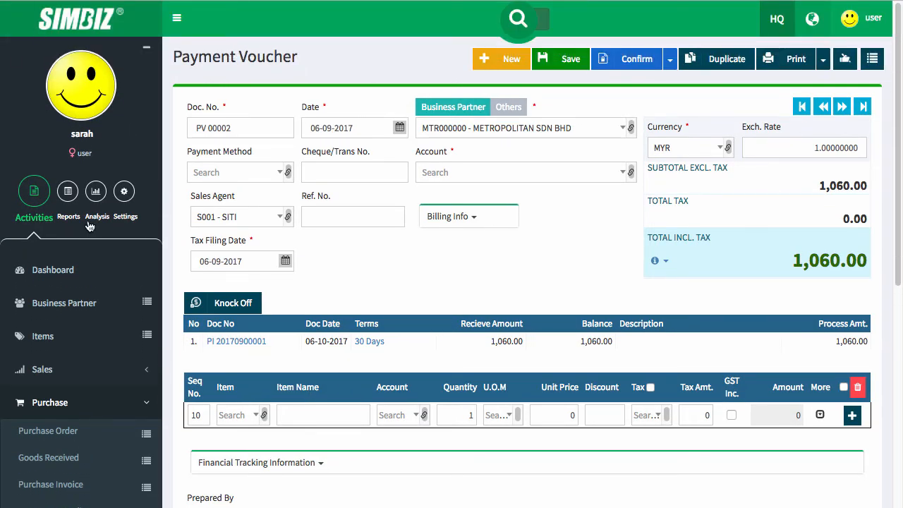
left_click(219, 173)
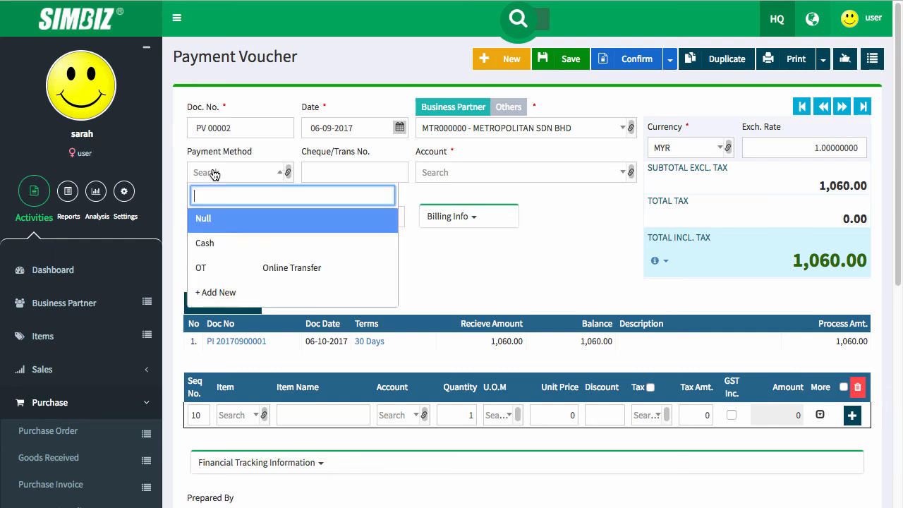
left_click(278, 245)
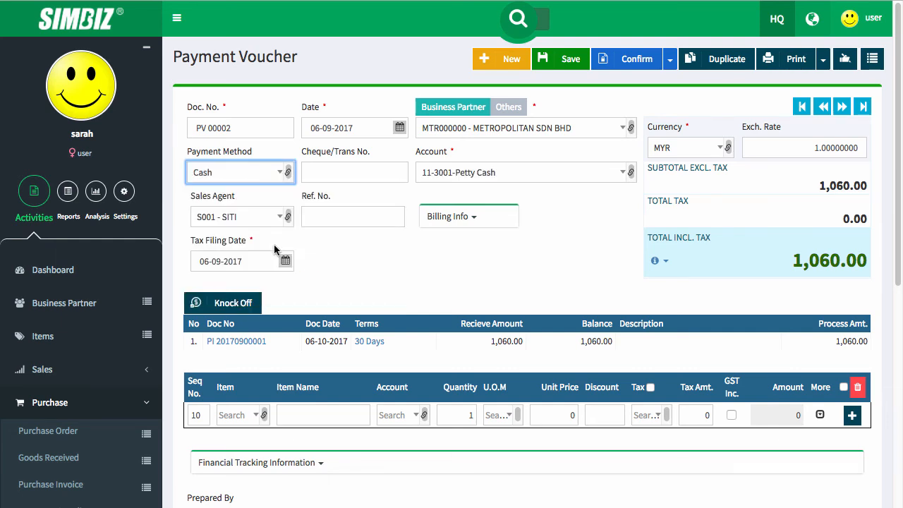
left_click(597, 258)
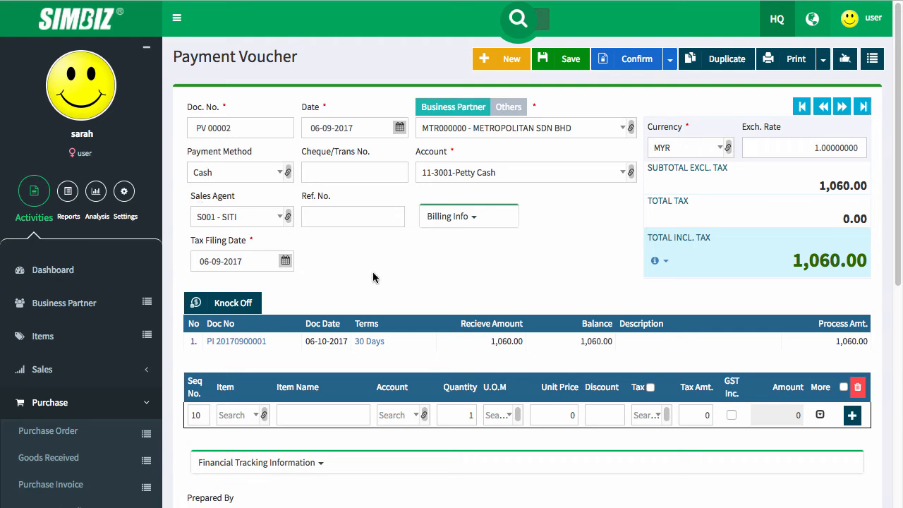
scroll(585, 249, "down", 1)
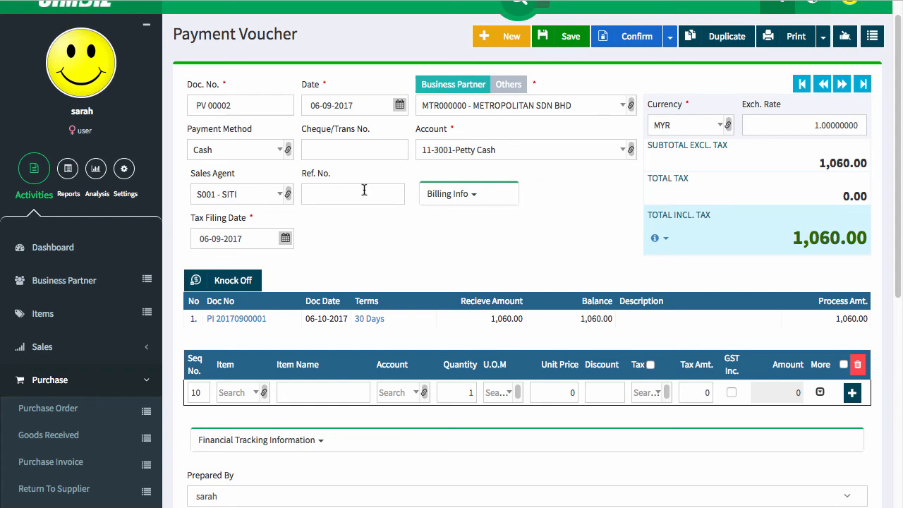
left_click(336, 192)
scroll(442, 197, "down", 1)
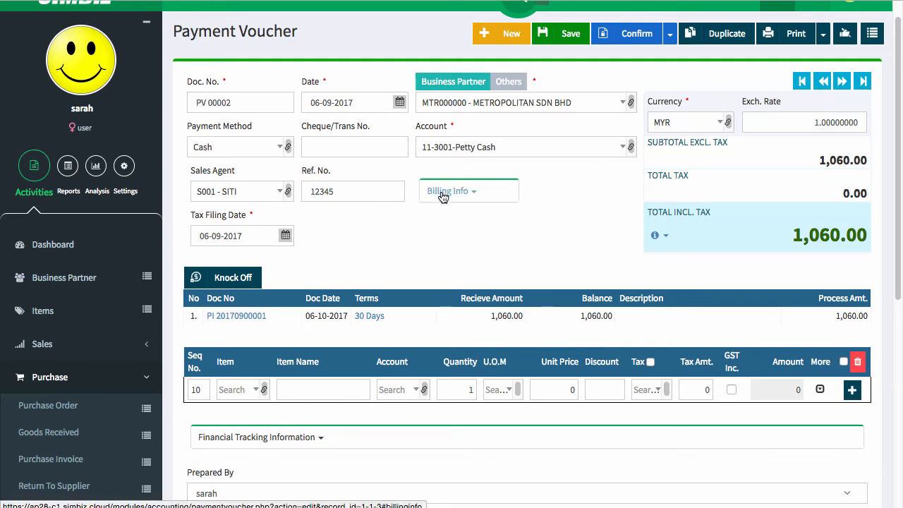
scroll(885, 231, "down", 3)
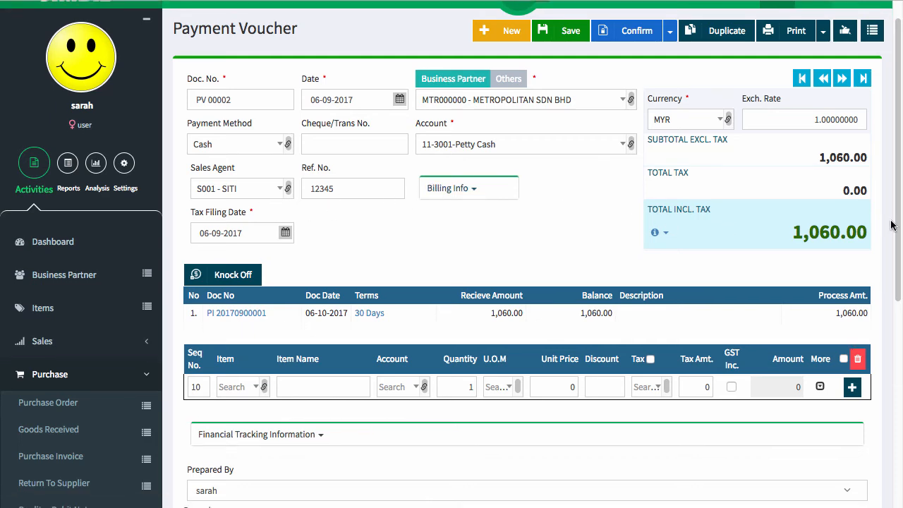
scroll(885, 231, "up", 4)
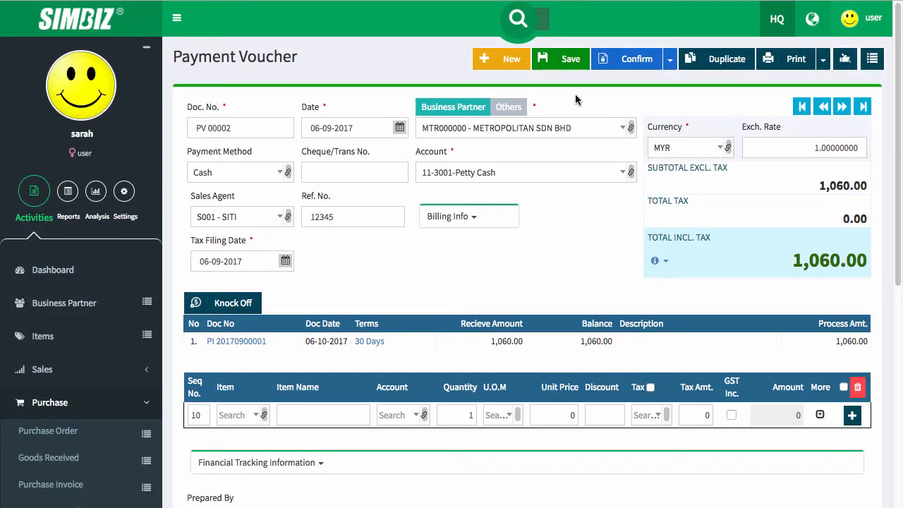
- Confirm PV 00002 and print it as a PDF in Payment Voucher (A4) Tax Format
left_click(642, 66)
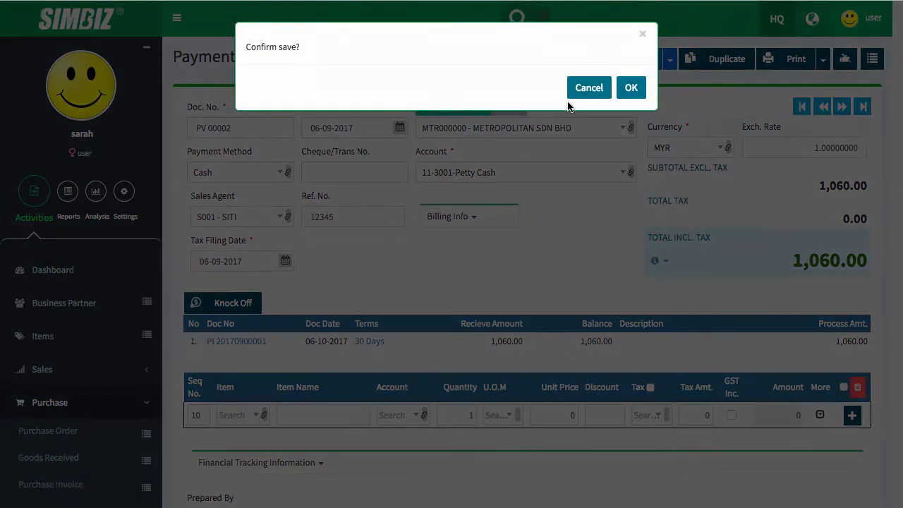
left_click(632, 89)
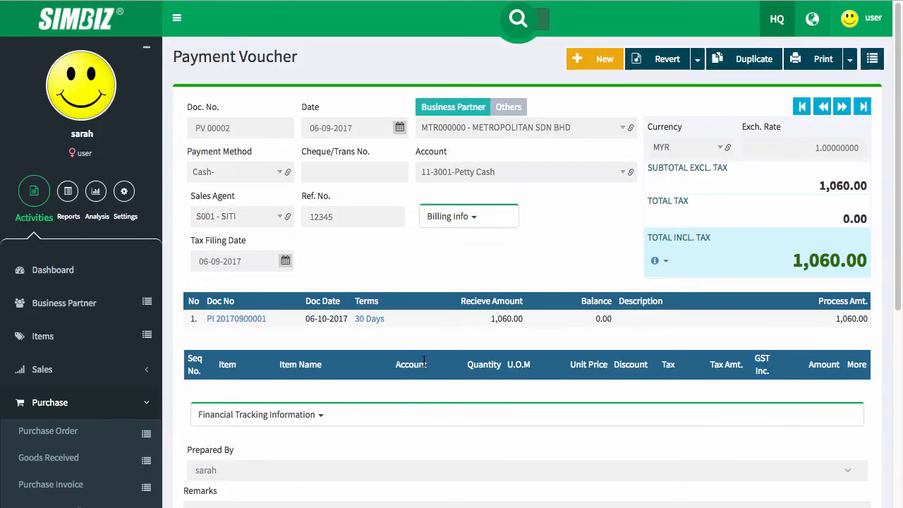
left_click(818, 59)
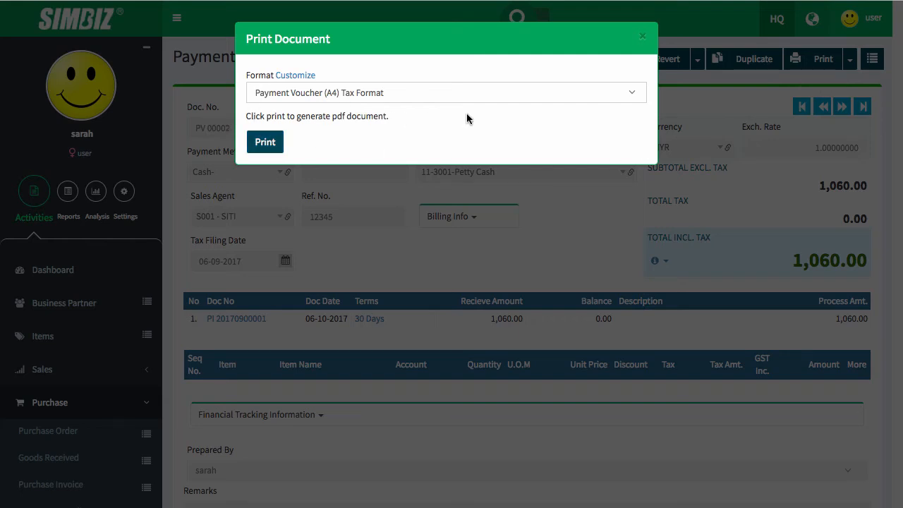
left_click(279, 148)
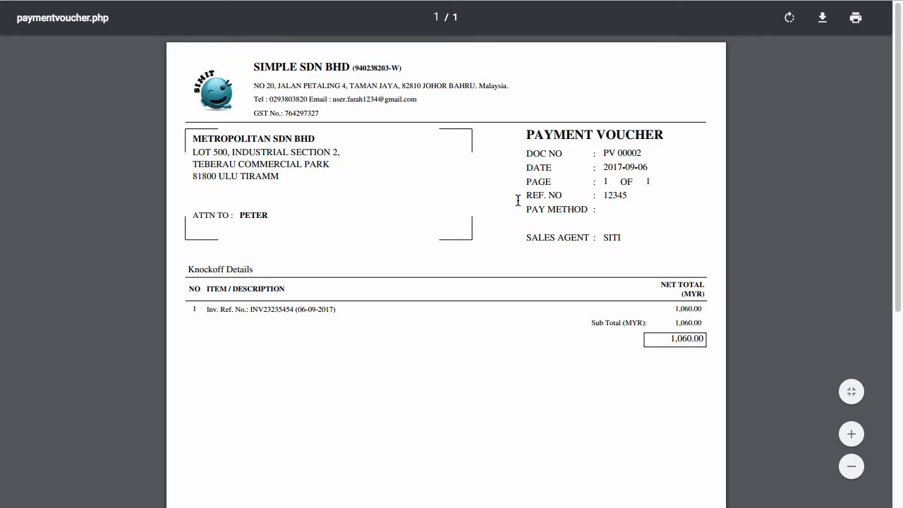
- Review the PV 00002 PDF paying 1,060.00 to METROPOLITAN SDN BHD, then close it
scroll(546, 226, "down", 1)
scroll(550, 225, "down", 2)
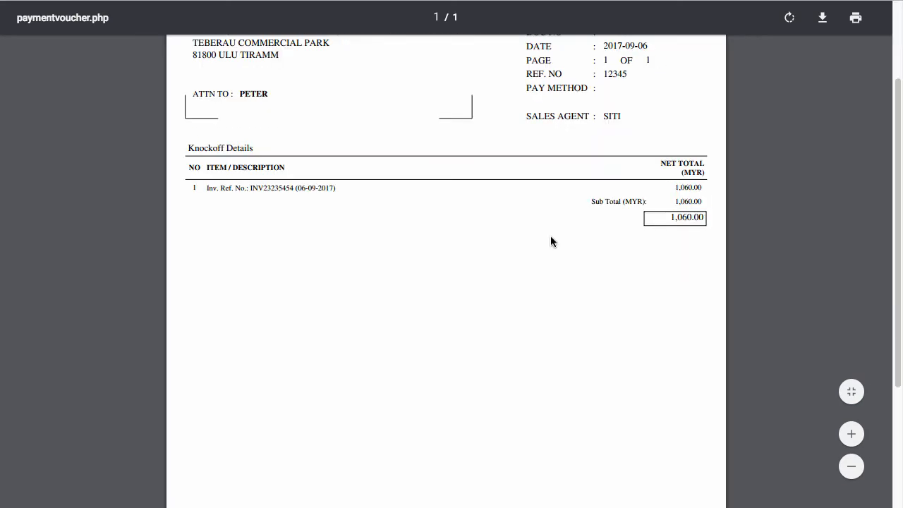
scroll(551, 240, "down", 4)
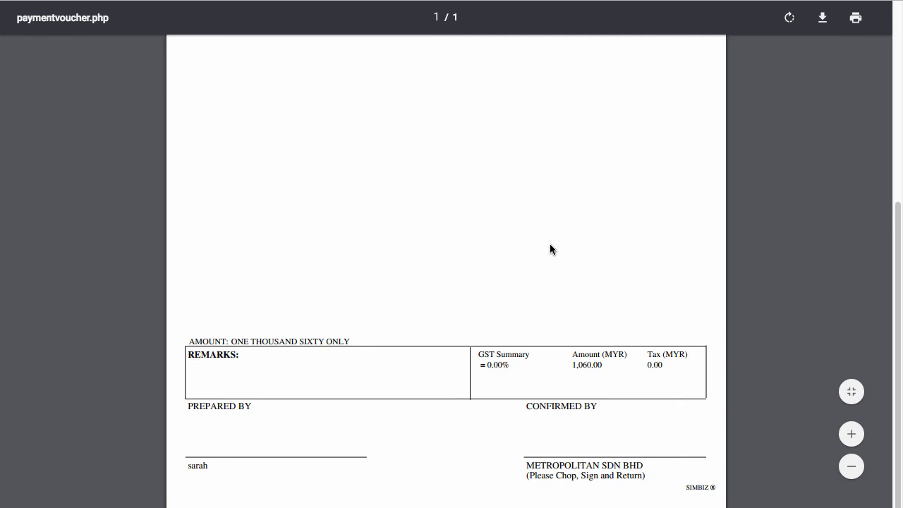
scroll(550, 244, "up", 5)
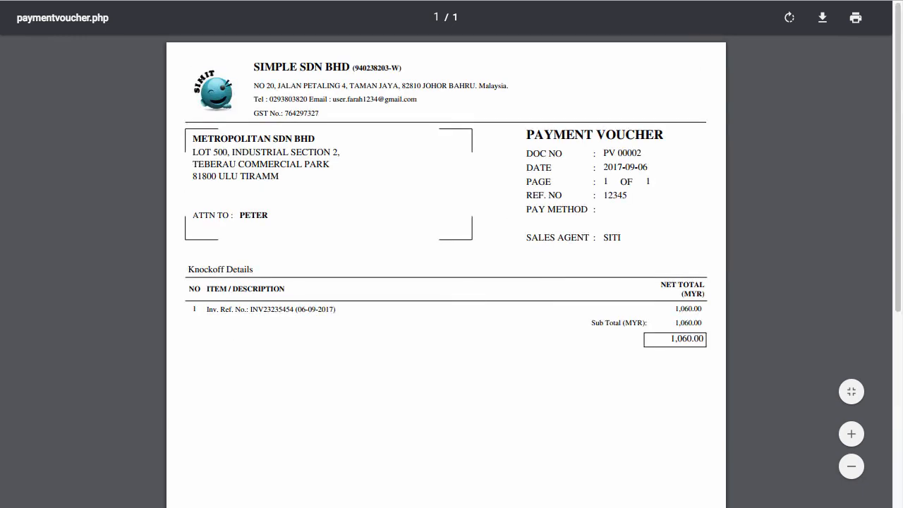
key("ctrl+w")
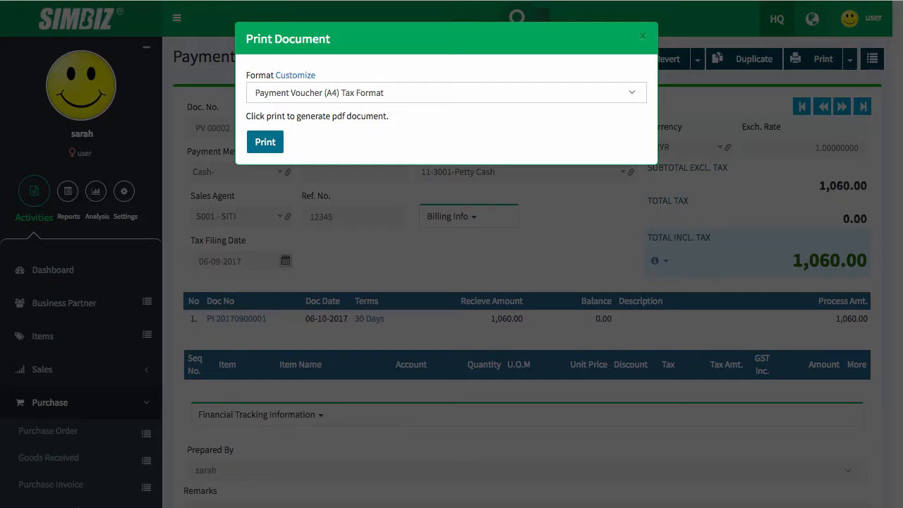
- Search the Payment Voucher listing, showing confirmed PV 00001 and PV 00002 totalling 3,418.49
left_click(641, 36)
left_click(517, 16)
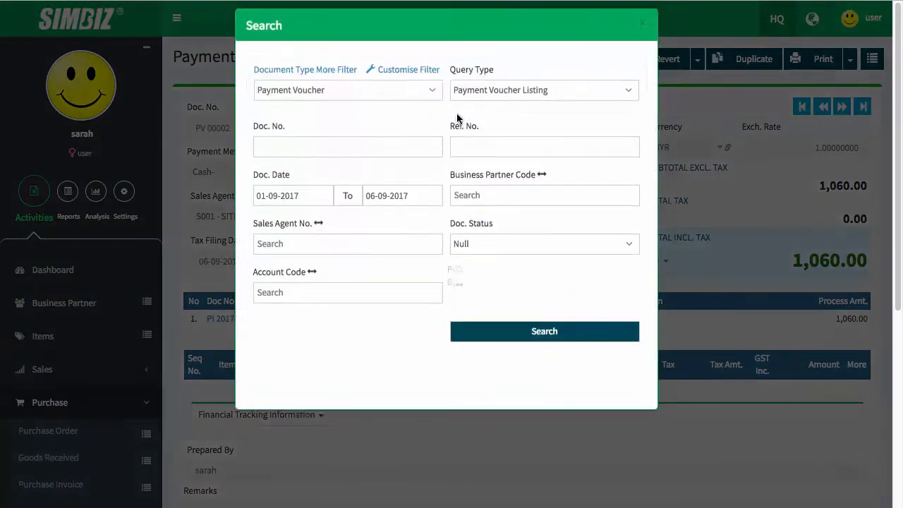
left_click(331, 105)
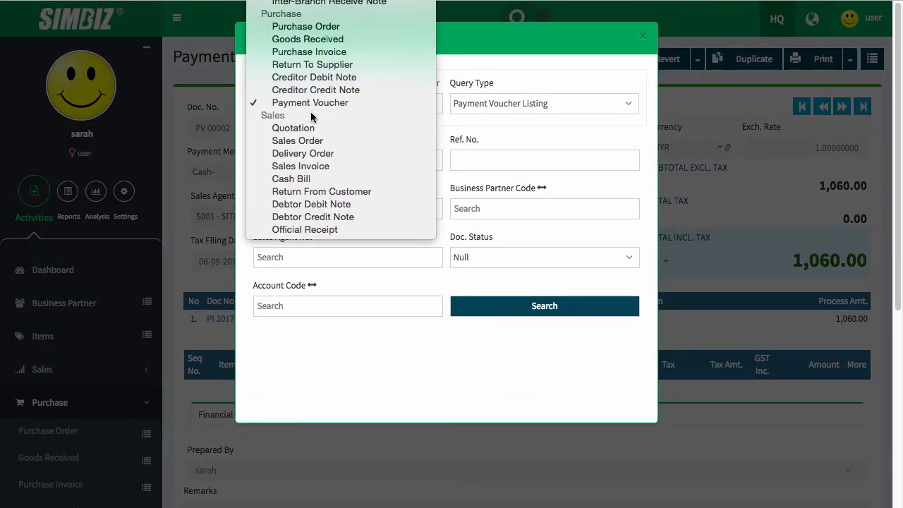
left_click(311, 111)
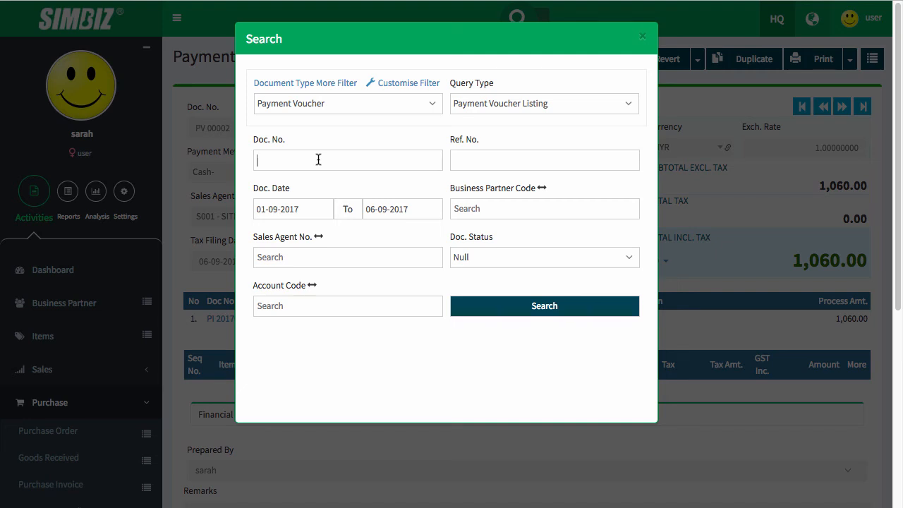
left_click_drag(249, 140, 291, 139)
left_click(393, 140)
left_click_drag(250, 187, 296, 188)
left_click(349, 186)
mouse_move(342, 492)
left_click(546, 317)
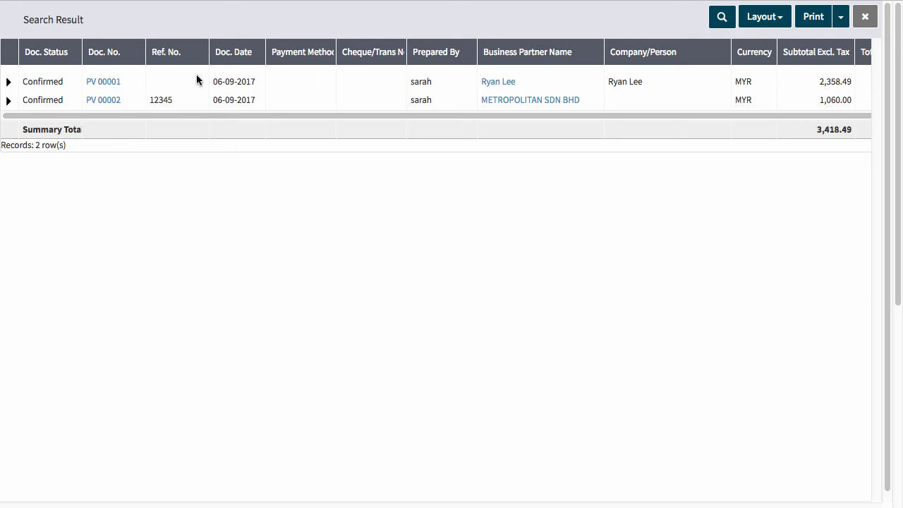
scroll(222, 94, "down", 1)
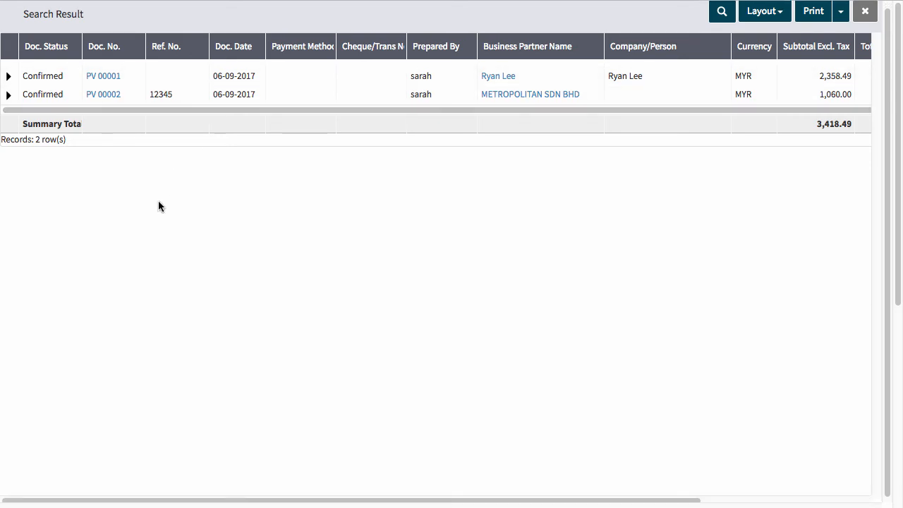
scroll(158, 200, "up", 1)
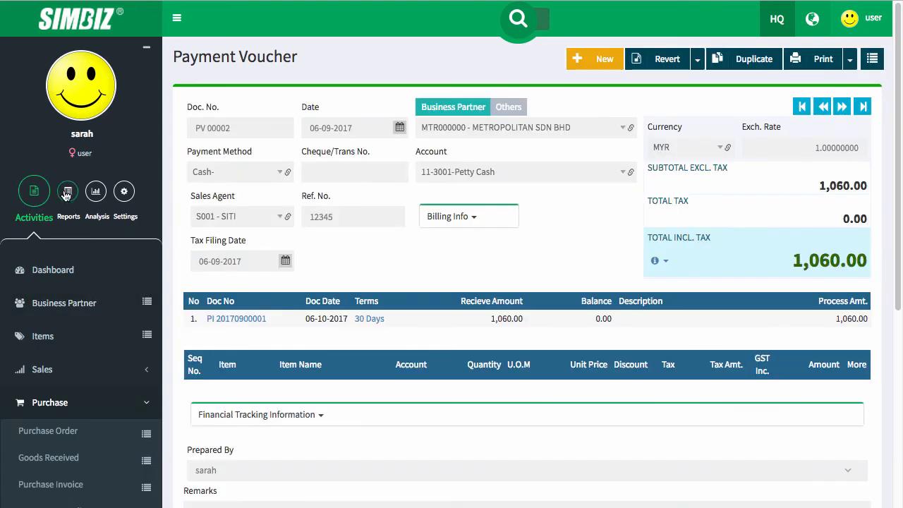
- Rerun the Creditors Aging Detail Report for METROPOLITAN SDN BHD and dismiss the No Data Found message
left_click(66, 194)
left_click(63, 369)
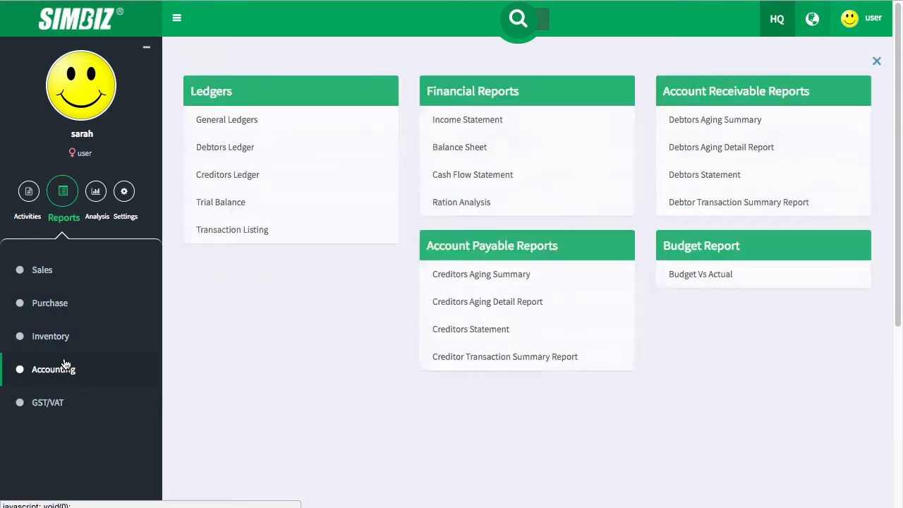
left_click(529, 302)
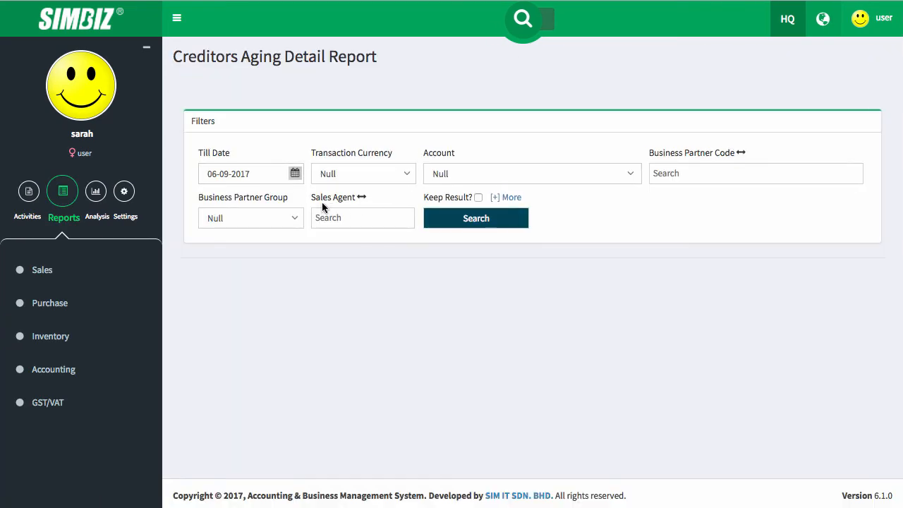
left_click(690, 172)
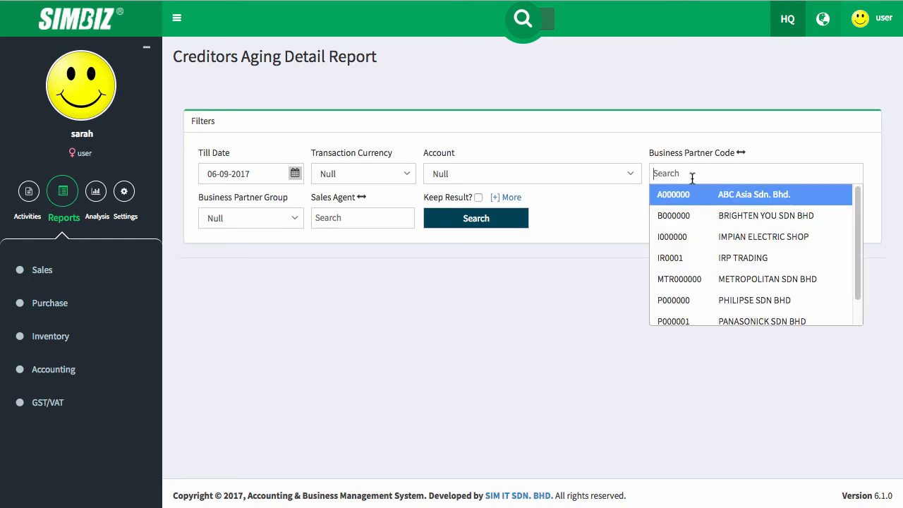
scroll(741, 243, "down", 1)
left_click(767, 251)
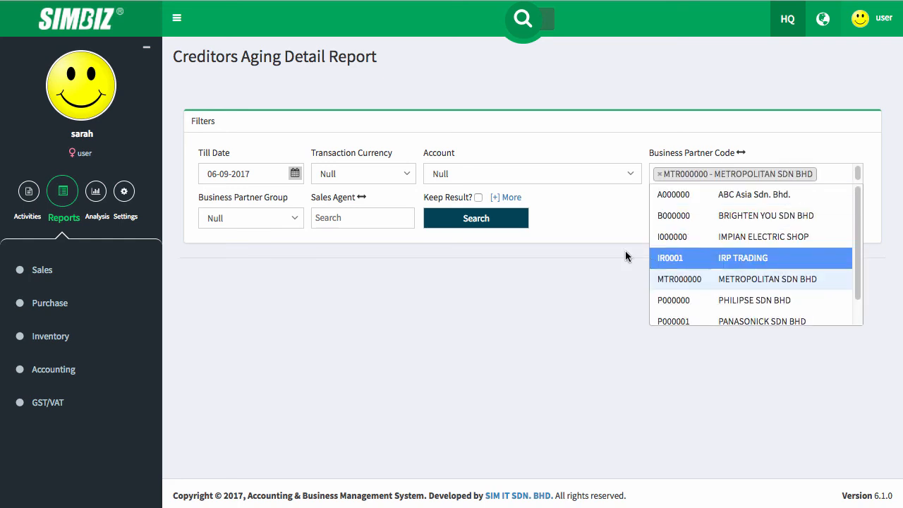
left_click(476, 218)
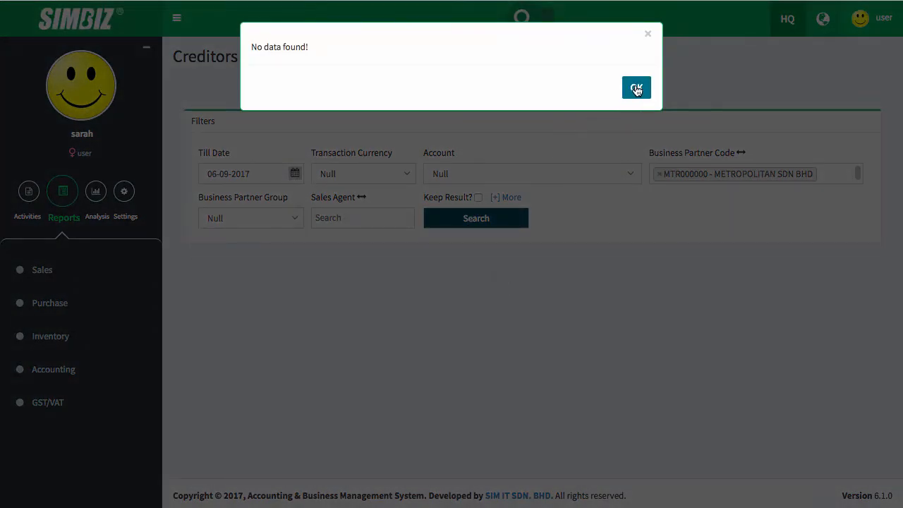
left_click(636, 89)
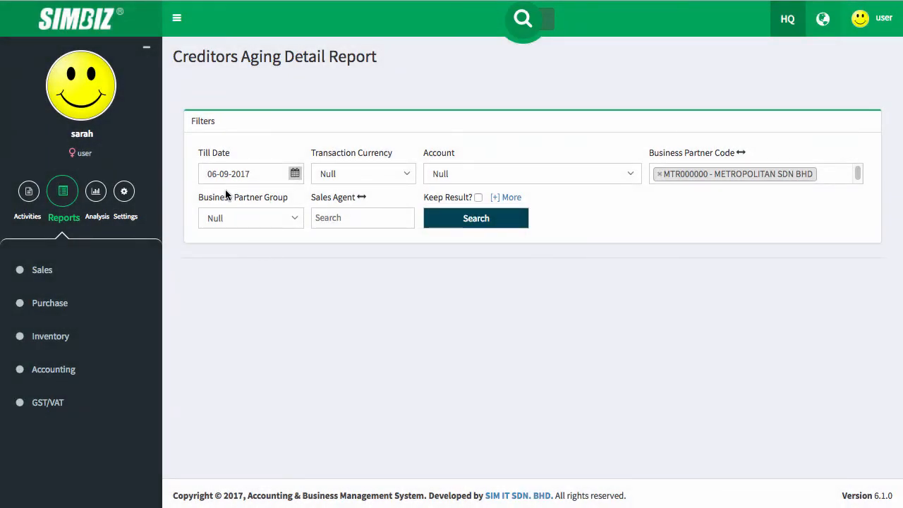
left_click(65, 383)
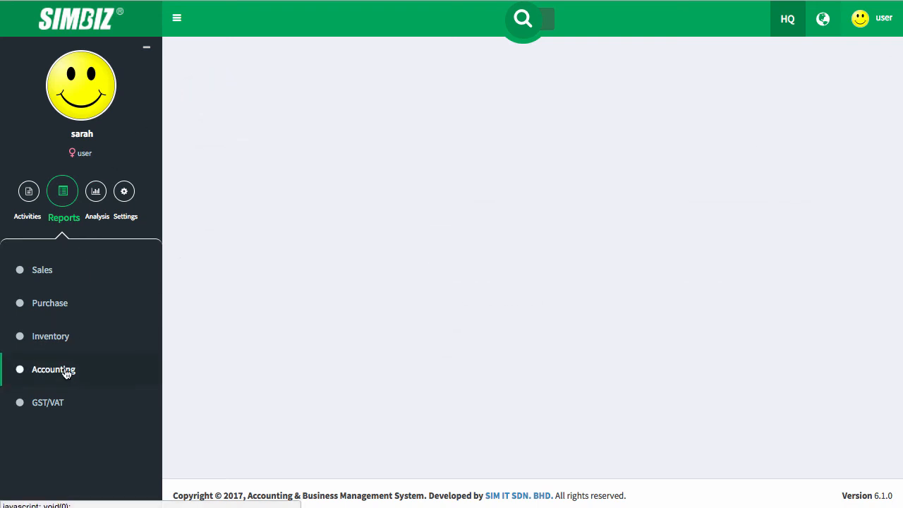
- Open the Creditors Statement with dates 01-09-2017 to 06-09-2017
left_click(492, 325)
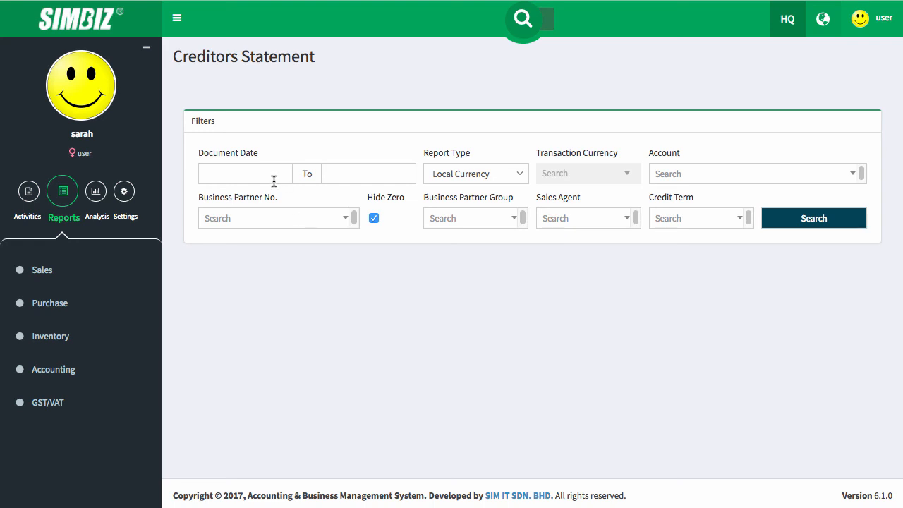
left_click(262, 176)
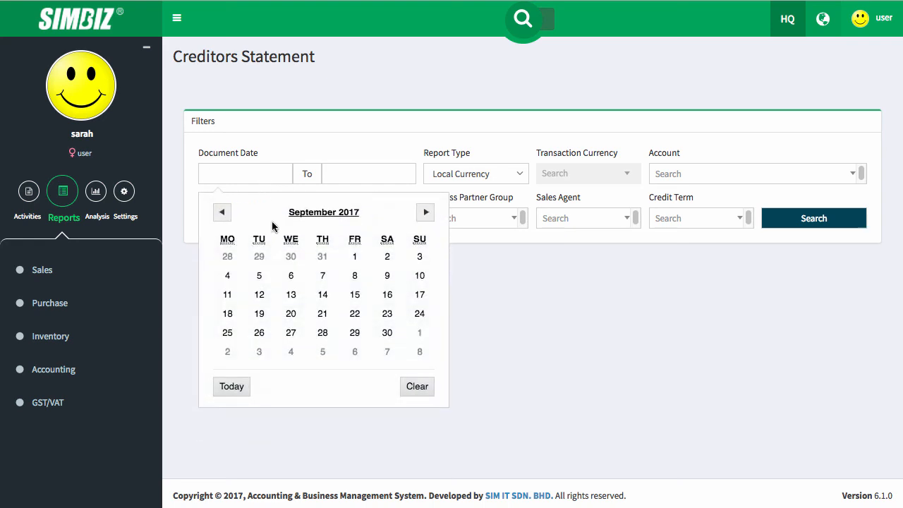
left_click(355, 258)
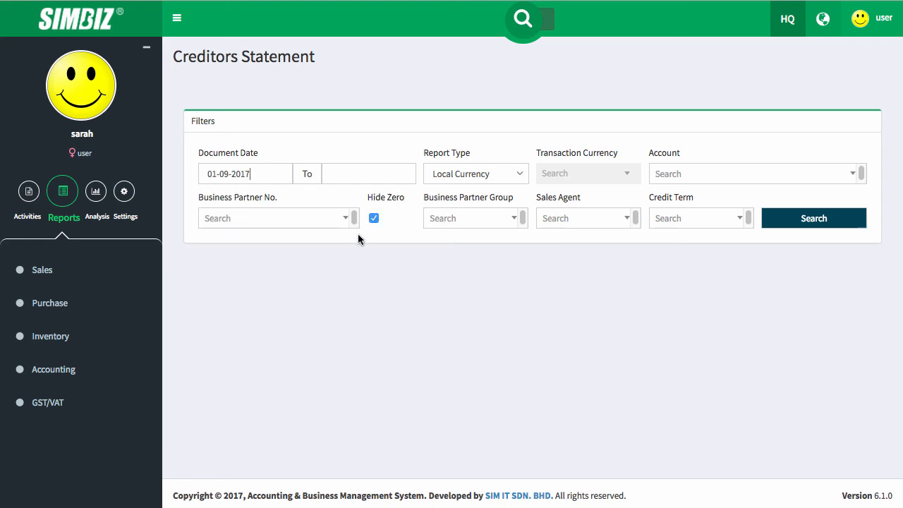
left_click(391, 171)
left_click(414, 277)
- Select METROPOLITAN SDN BHD as partner and search, getting No Data Found
left_click(694, 175)
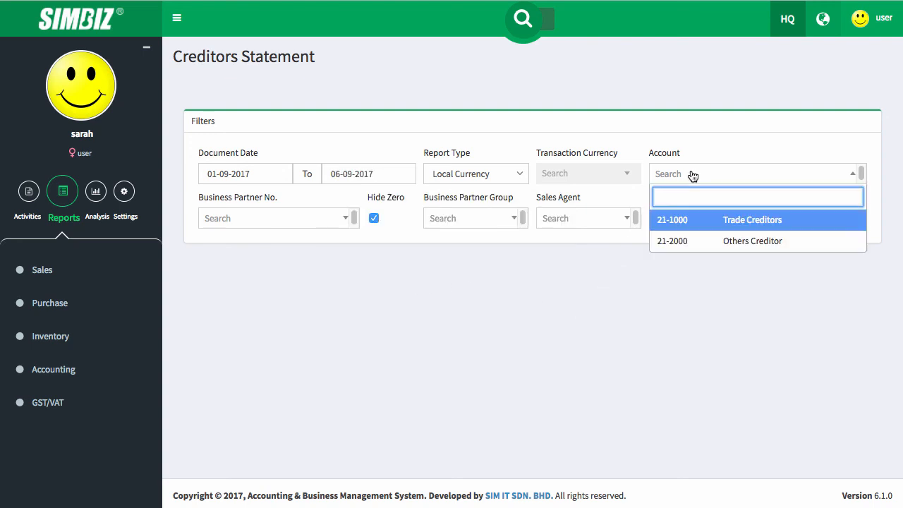
left_click(613, 118)
left_click(259, 222)
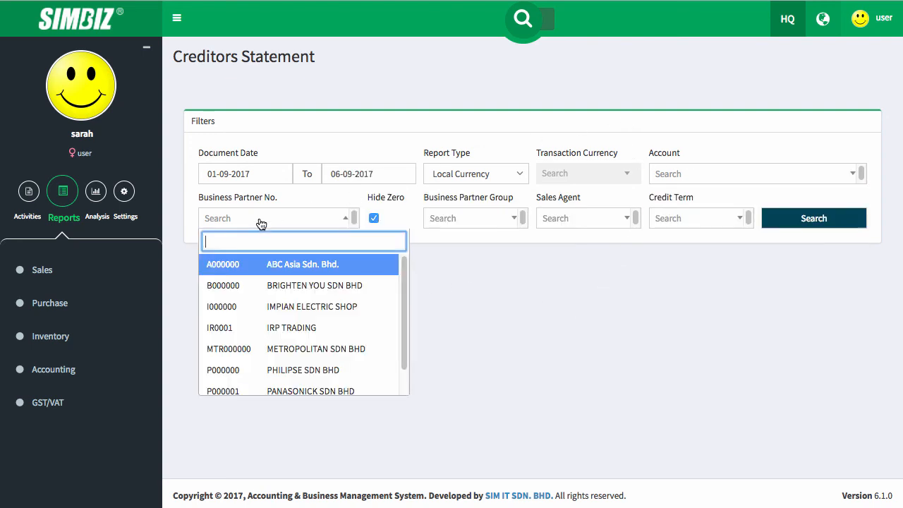
left_click(324, 351)
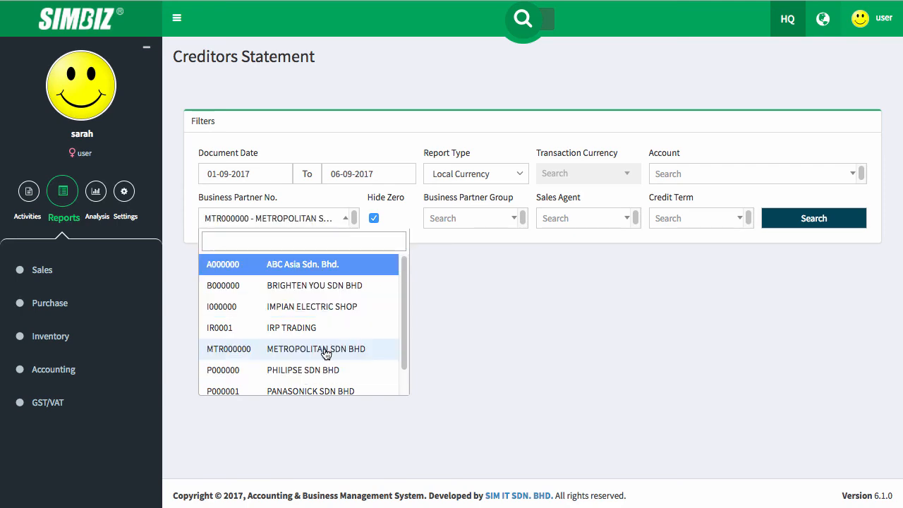
left_click(621, 290)
left_click(862, 219)
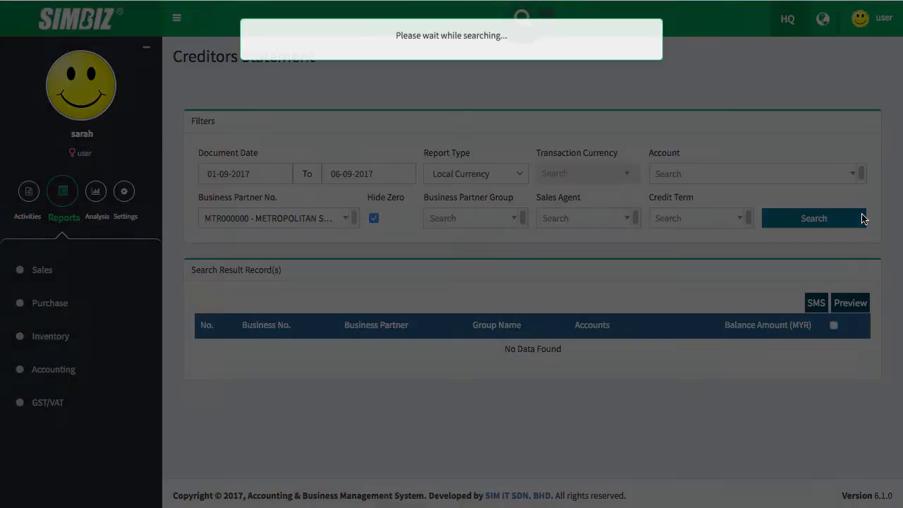
left_click_drag(578, 349, 502, 350)
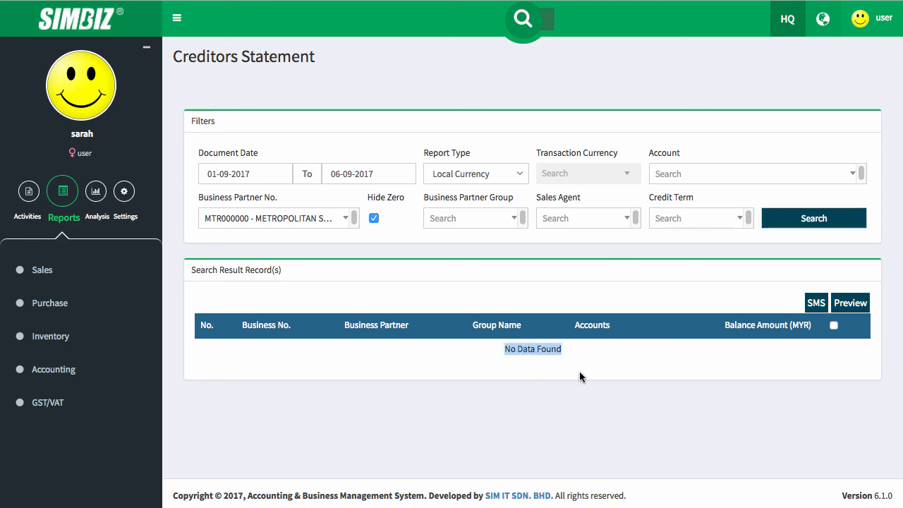
left_click(459, 409)
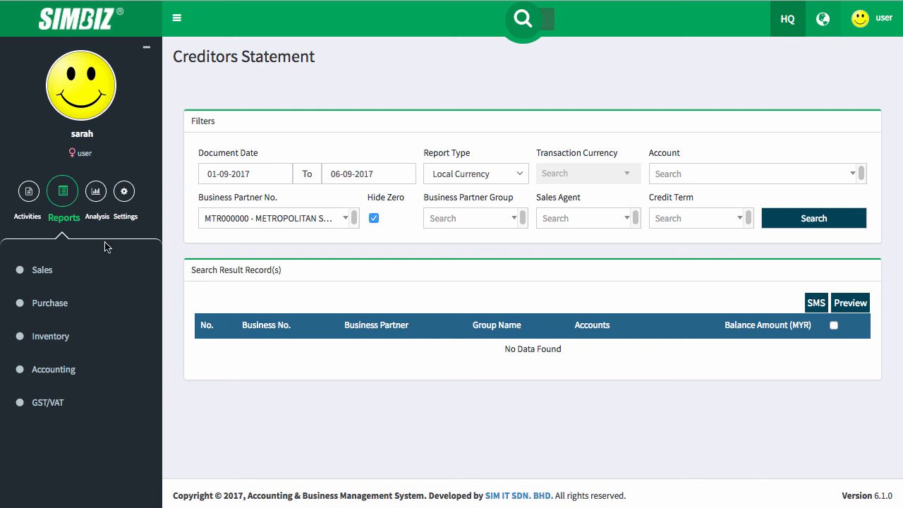
- Run the Payment Voucher Summary with default filters and view its two rows totalling 3,560.00
left_click(69, 306)
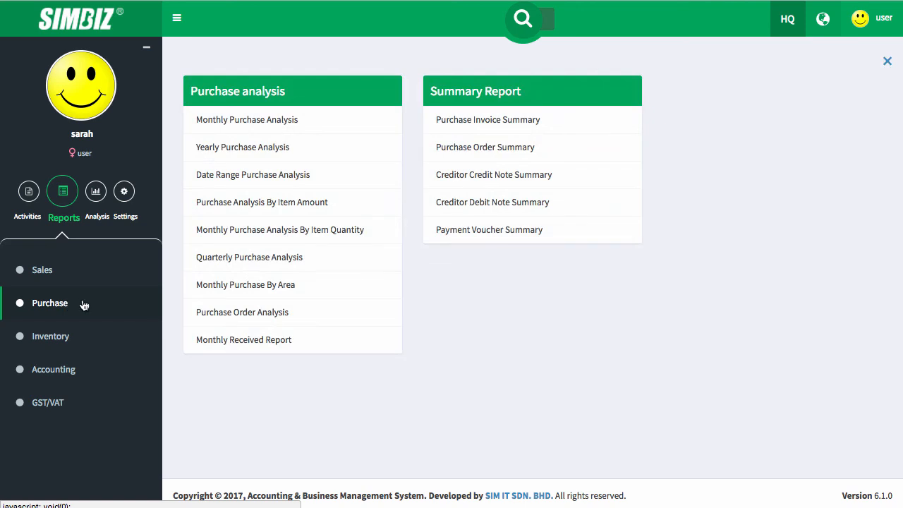
left_click(458, 233)
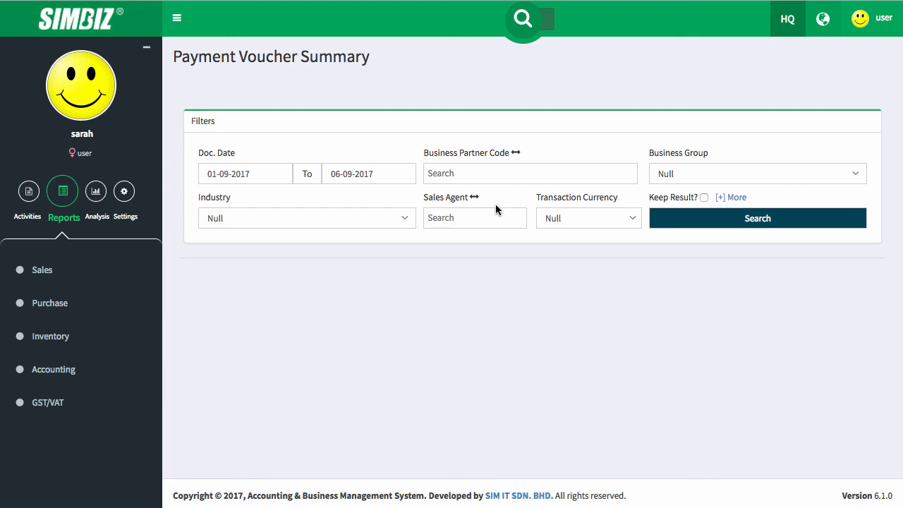
left_click(462, 170)
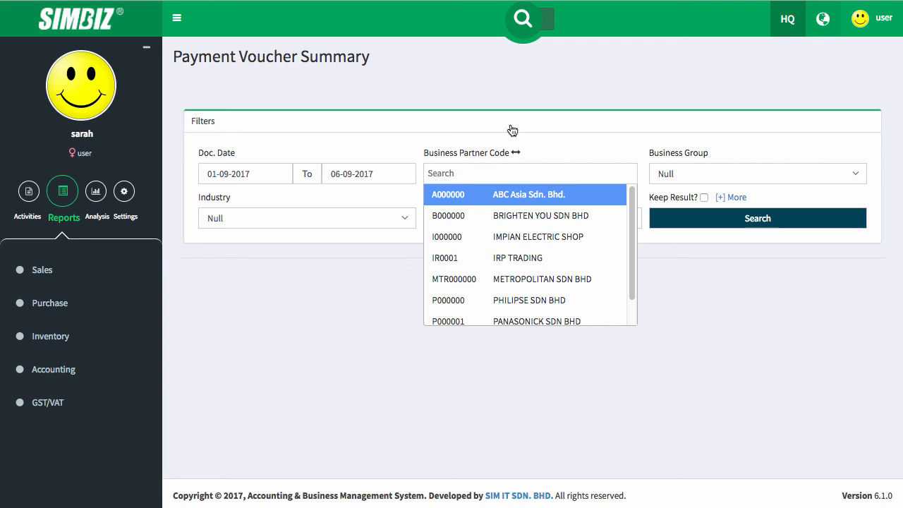
left_click(525, 97)
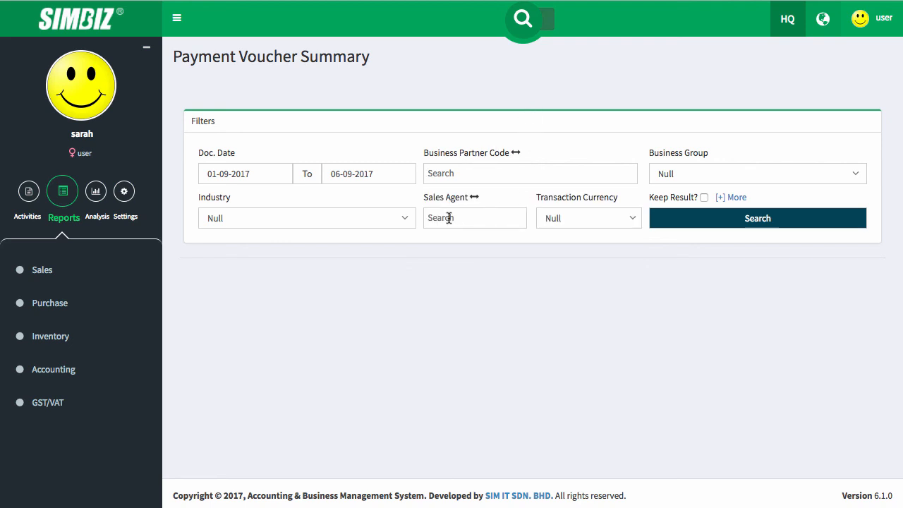
left_click(625, 219)
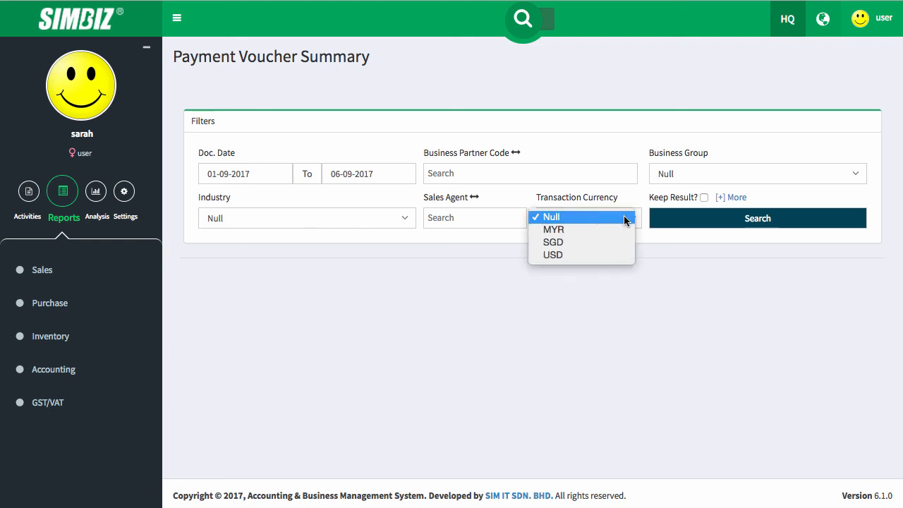
left_click(690, 322)
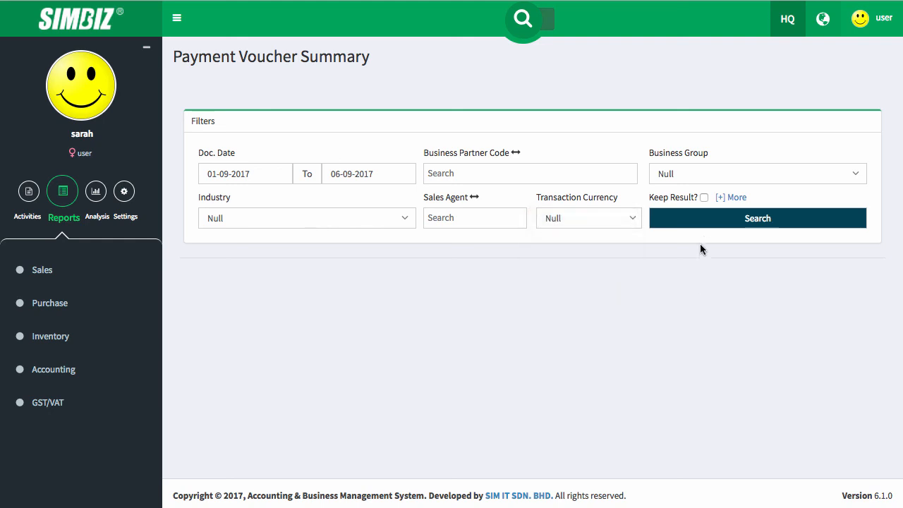
left_click(740, 218)
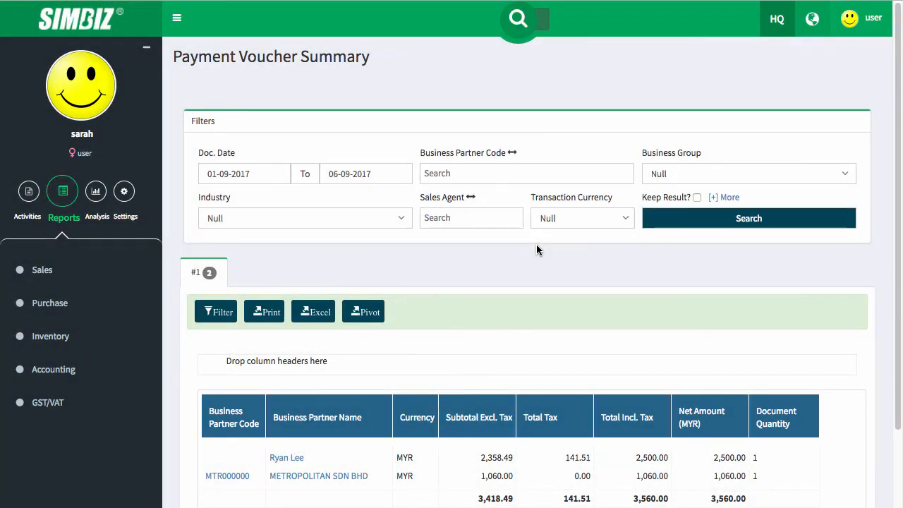
scroll(471, 351, "down", 2)
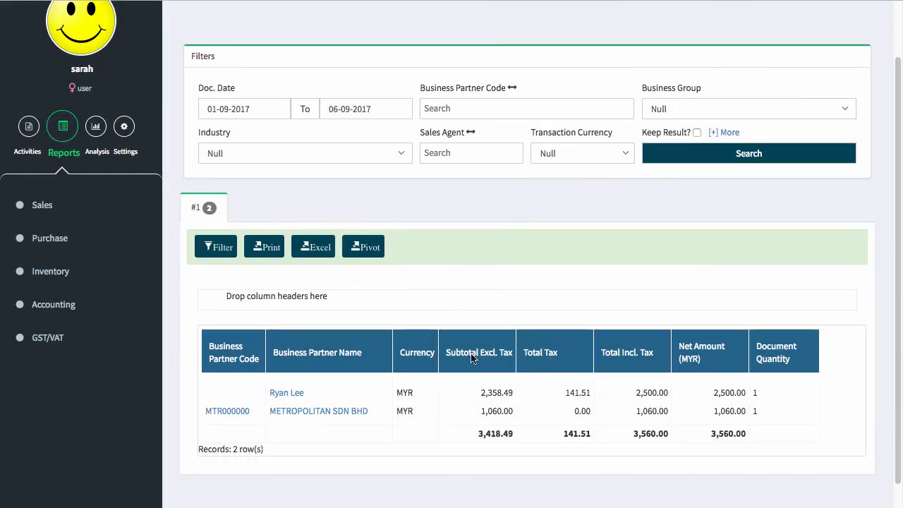
scroll(470, 357, "down", 1)
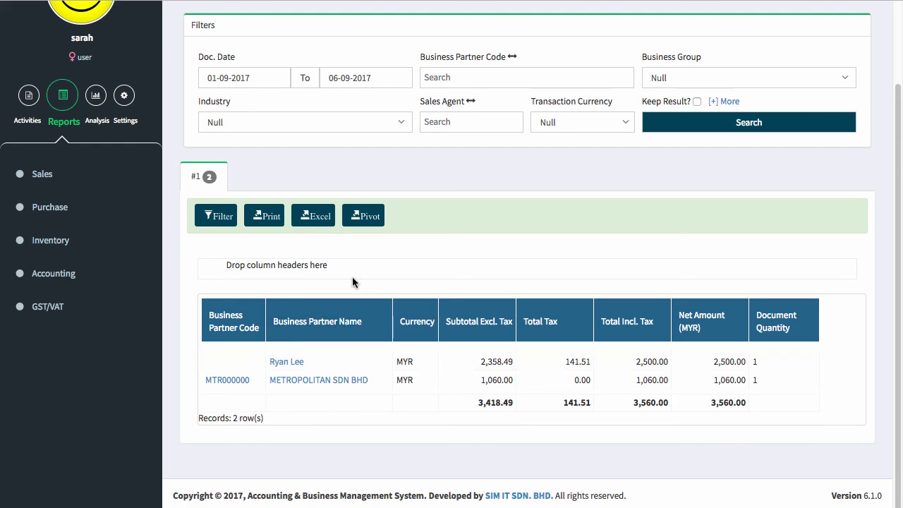
- Print the Payment Voucher Summary (two vouchers: subtotal 3,418.49, tax 141.51, net 3,560.00) and check the first partner's name
left_click(265, 216)
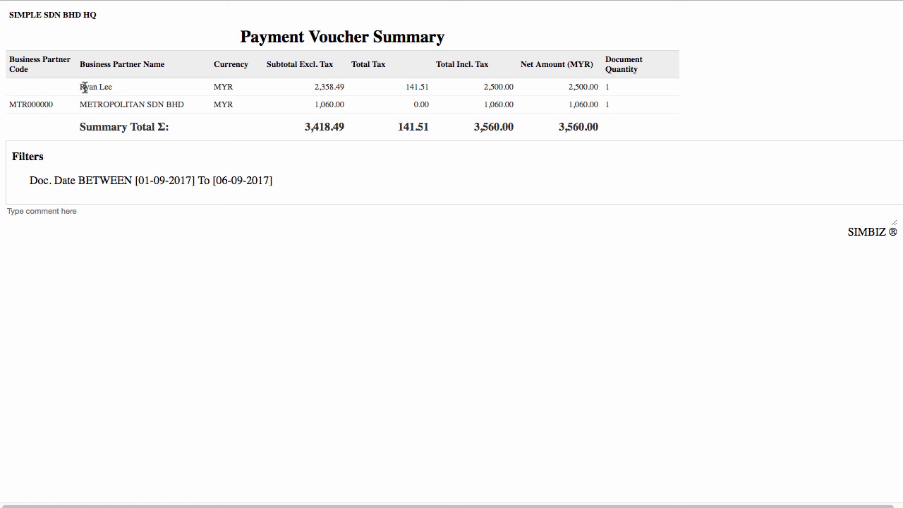
left_click_drag(80, 86, 118, 93)
left_click(739, 114)
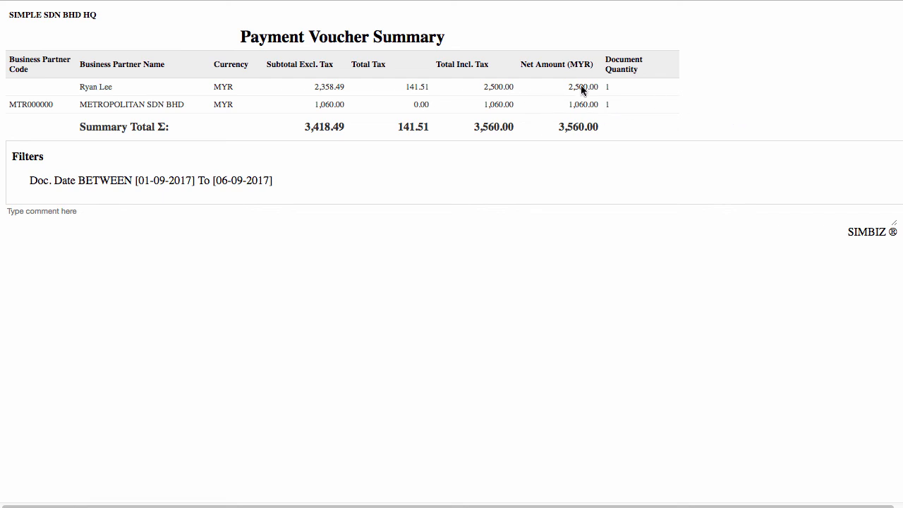